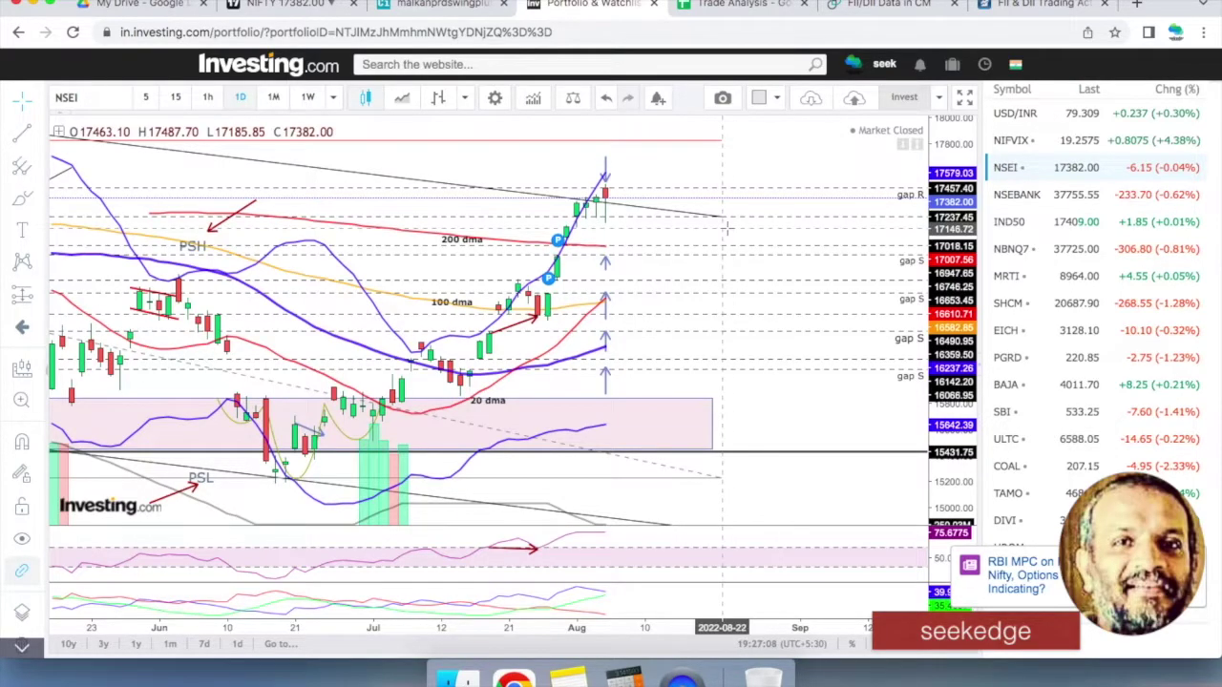
Maximize the price pane of the NSEI daily chart, check the MarketView note in the Trade Analysis spreadsheet, and zoom in on the latest candles.
double_click(725, 227)
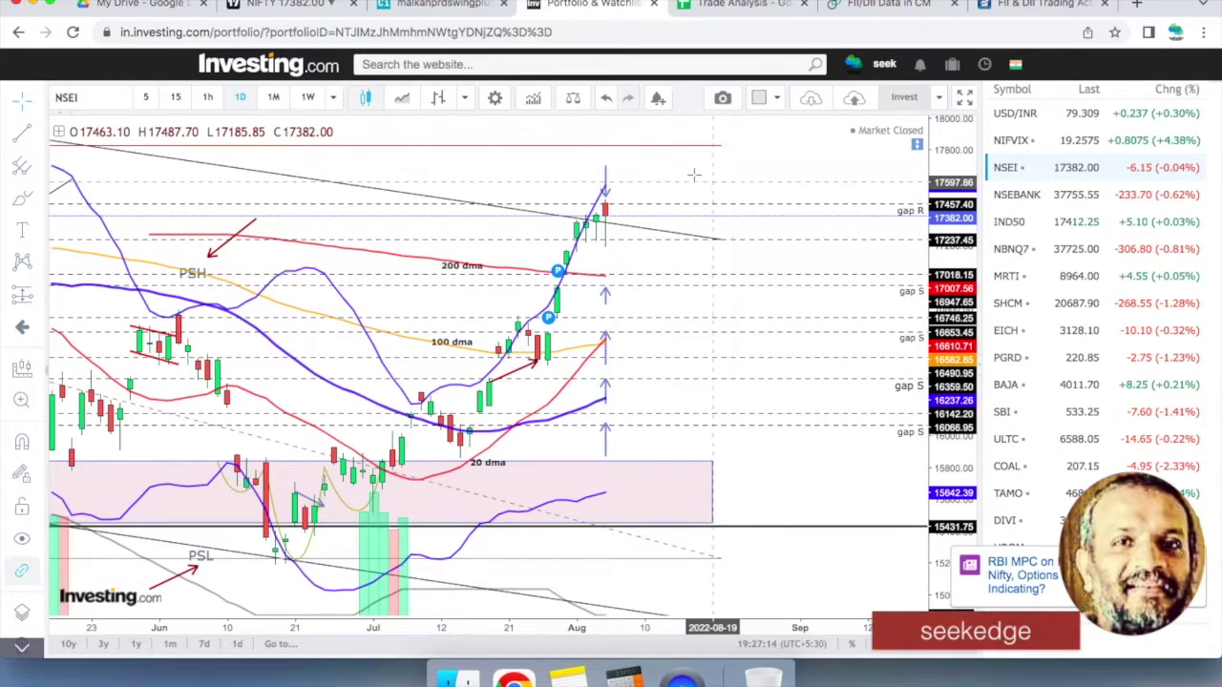
drag(714, 179, 788, 212)
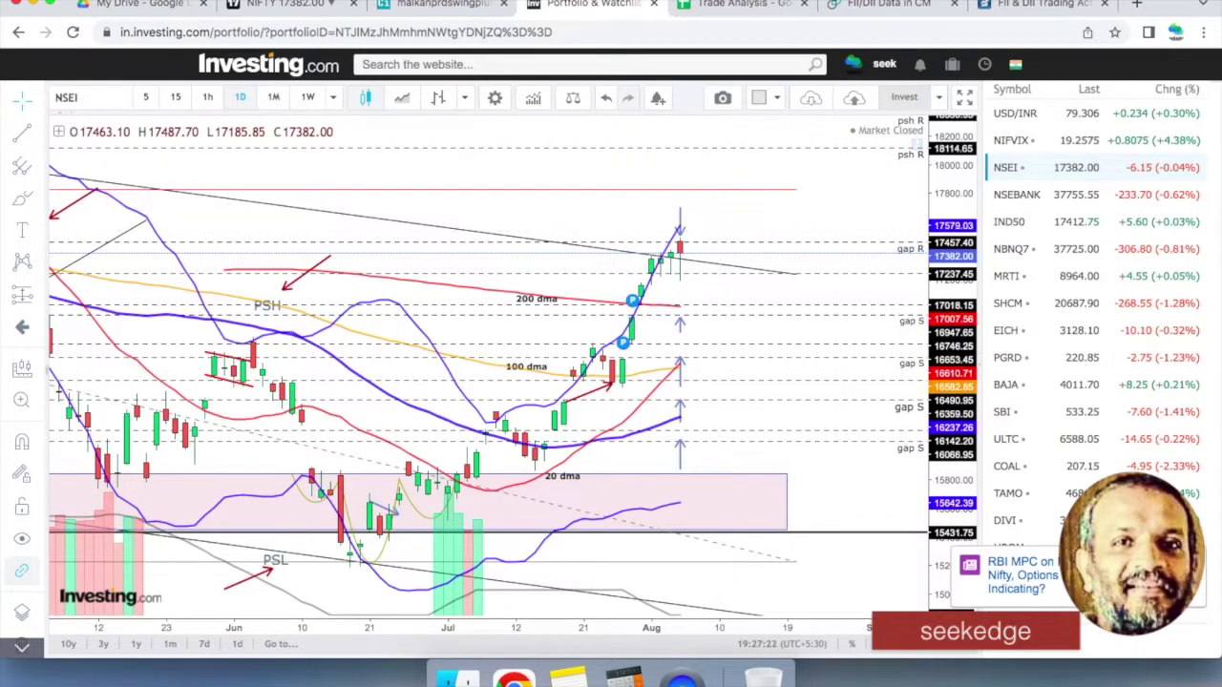
click(739, 5)
click(747, 306)
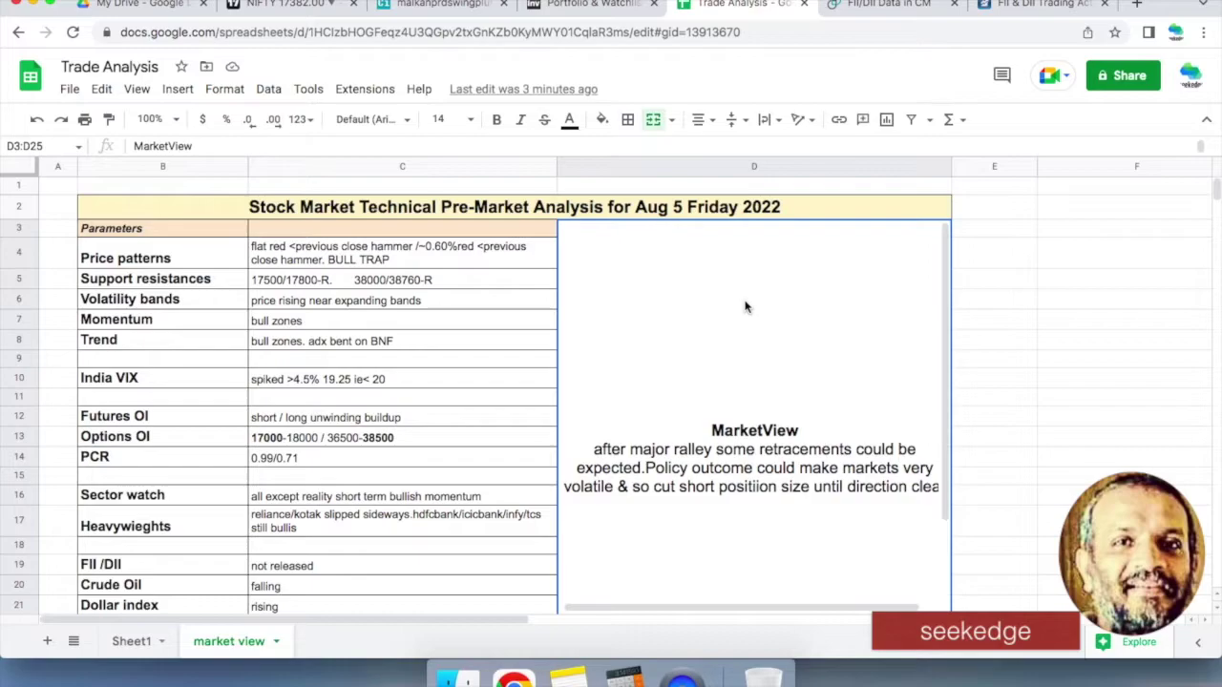
click(590, 4)
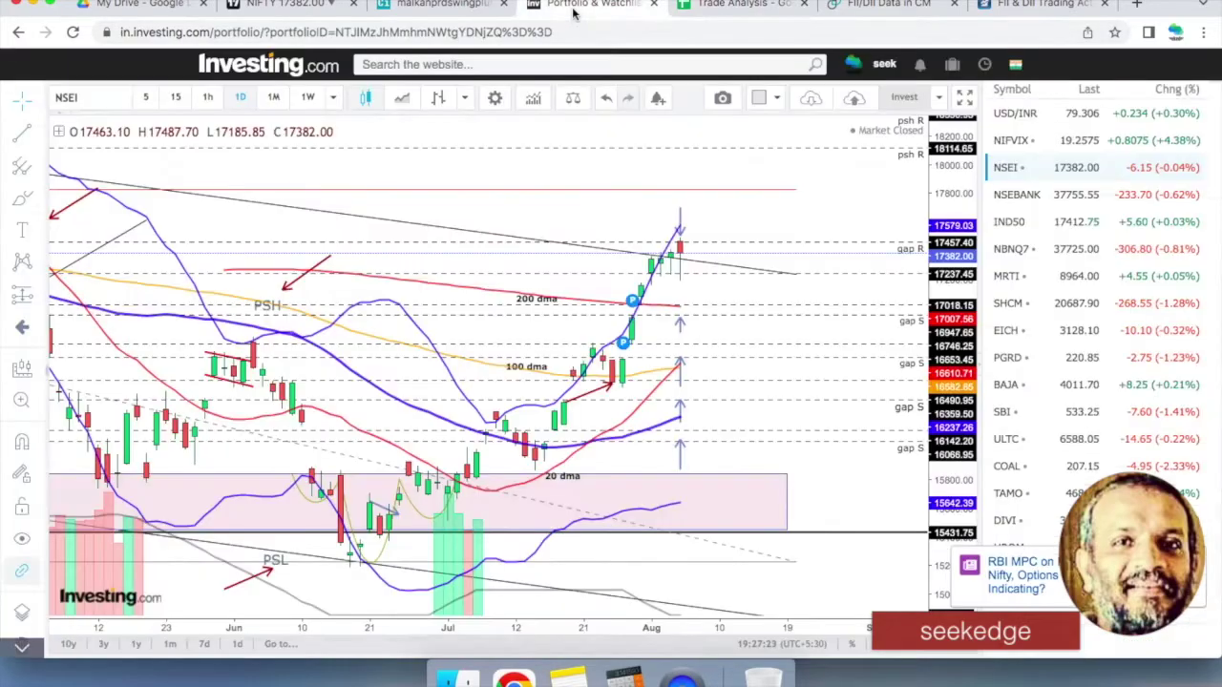
scroll(690, 276, up, 2)
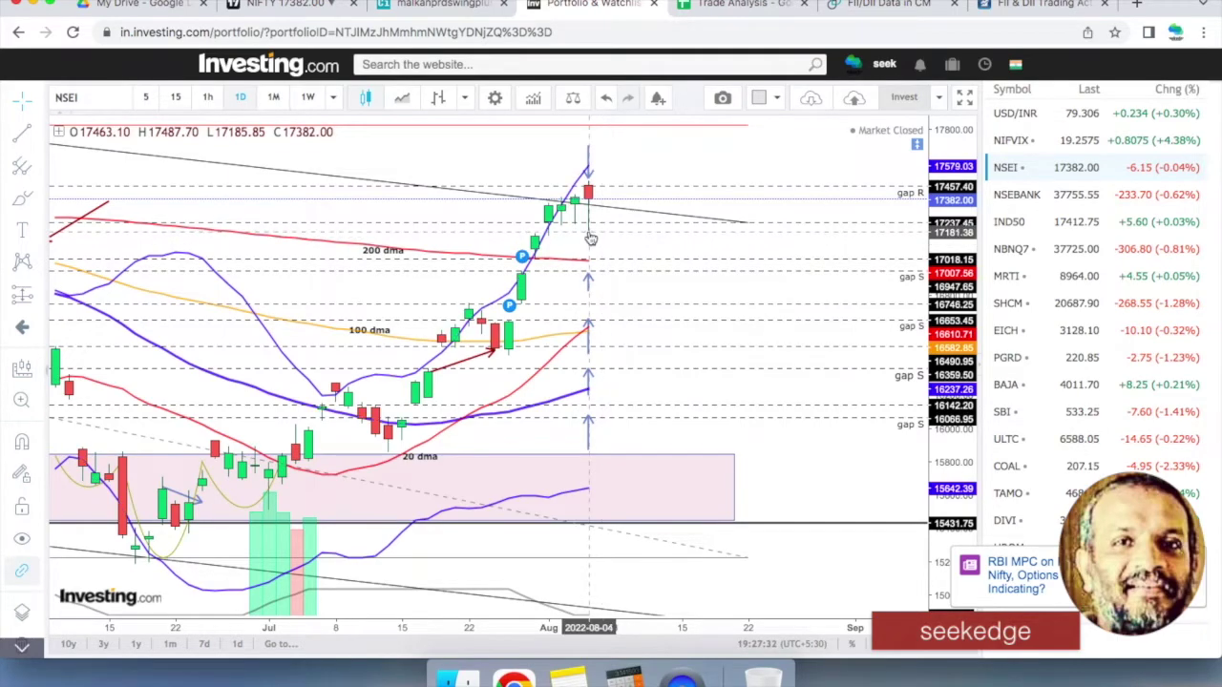
Examine the NSEI and NSEBANK charts at the 15-minute interval, returning each to daily and ending on NSEI.
click(178, 99)
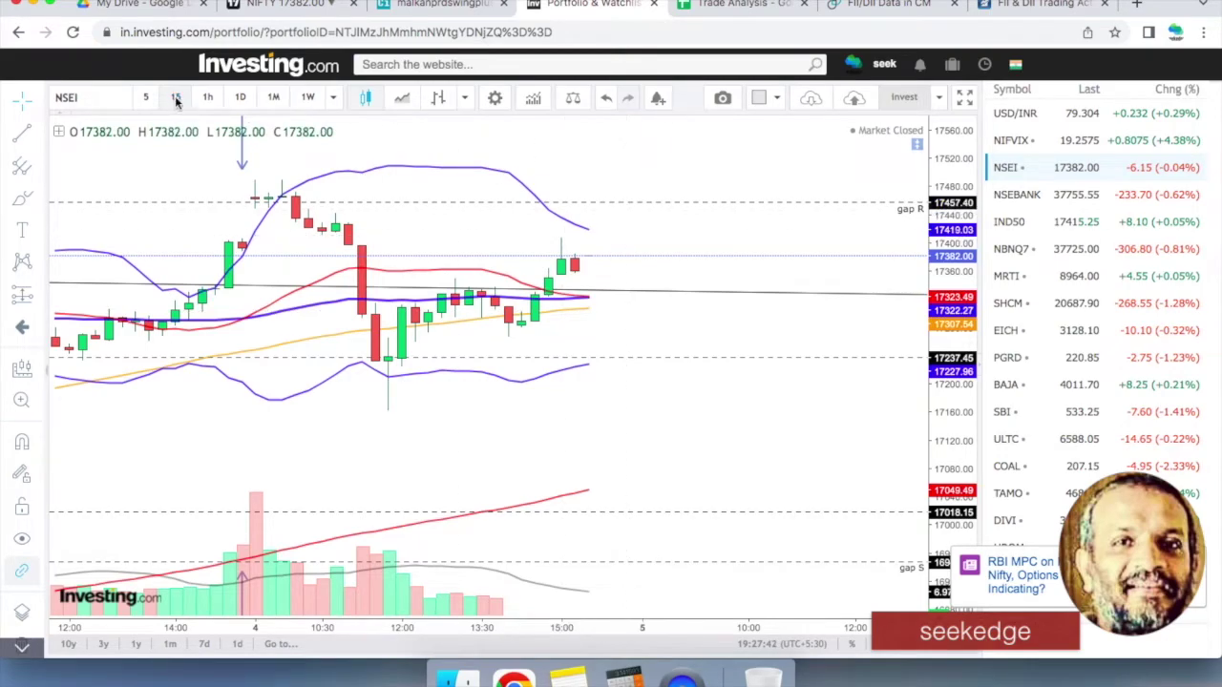
click(236, 102)
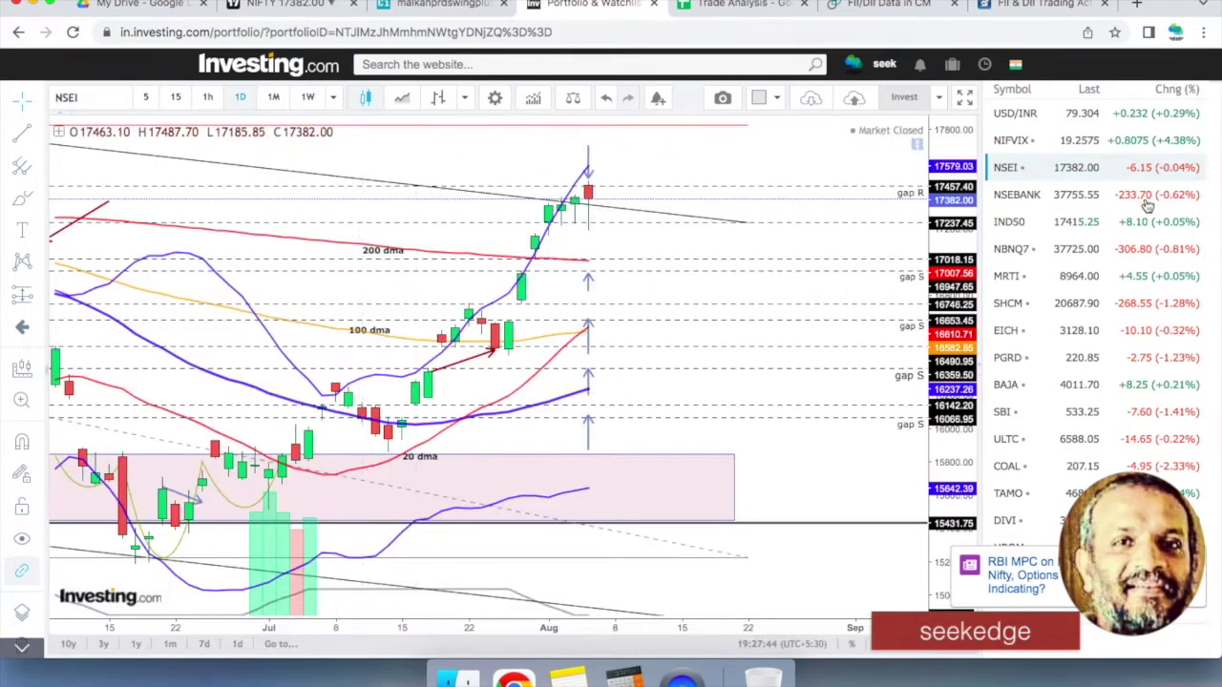
click(1050, 194)
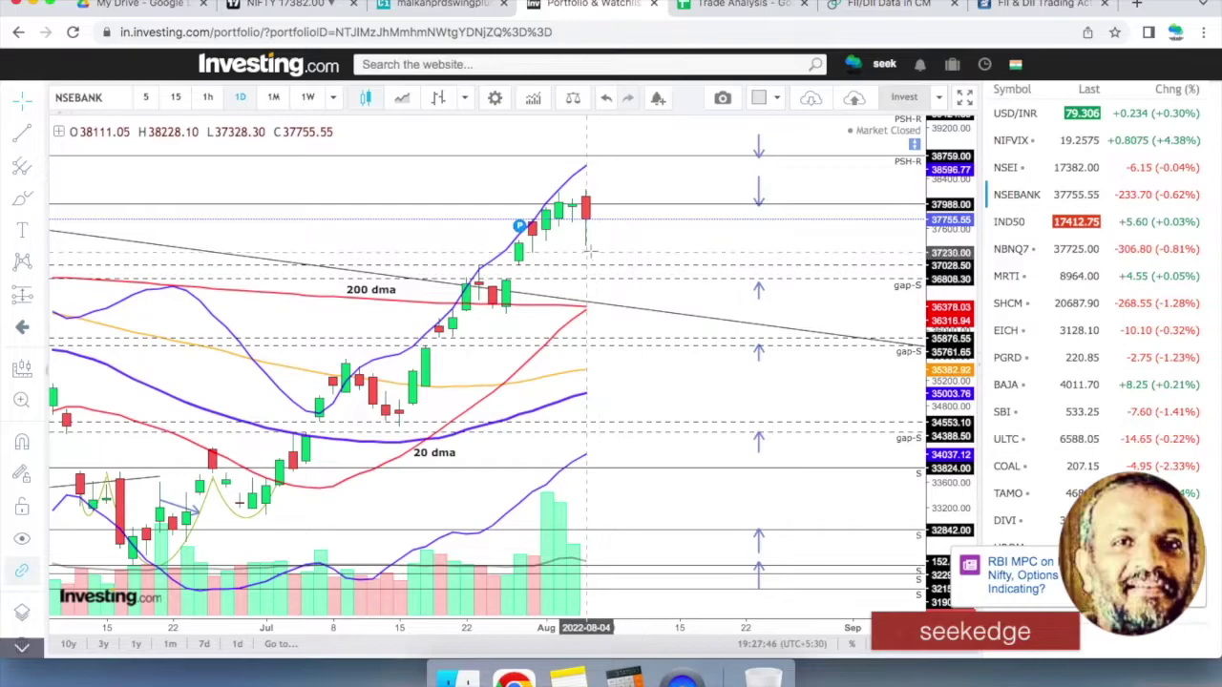
click(175, 97)
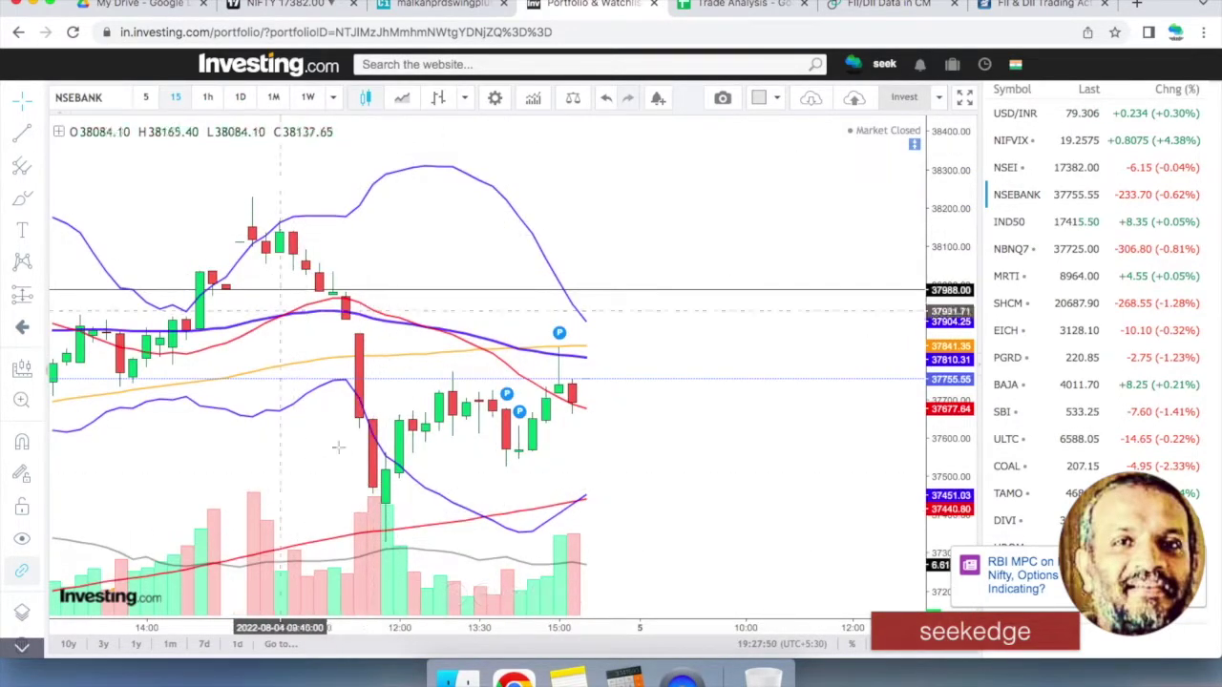
click(241, 98)
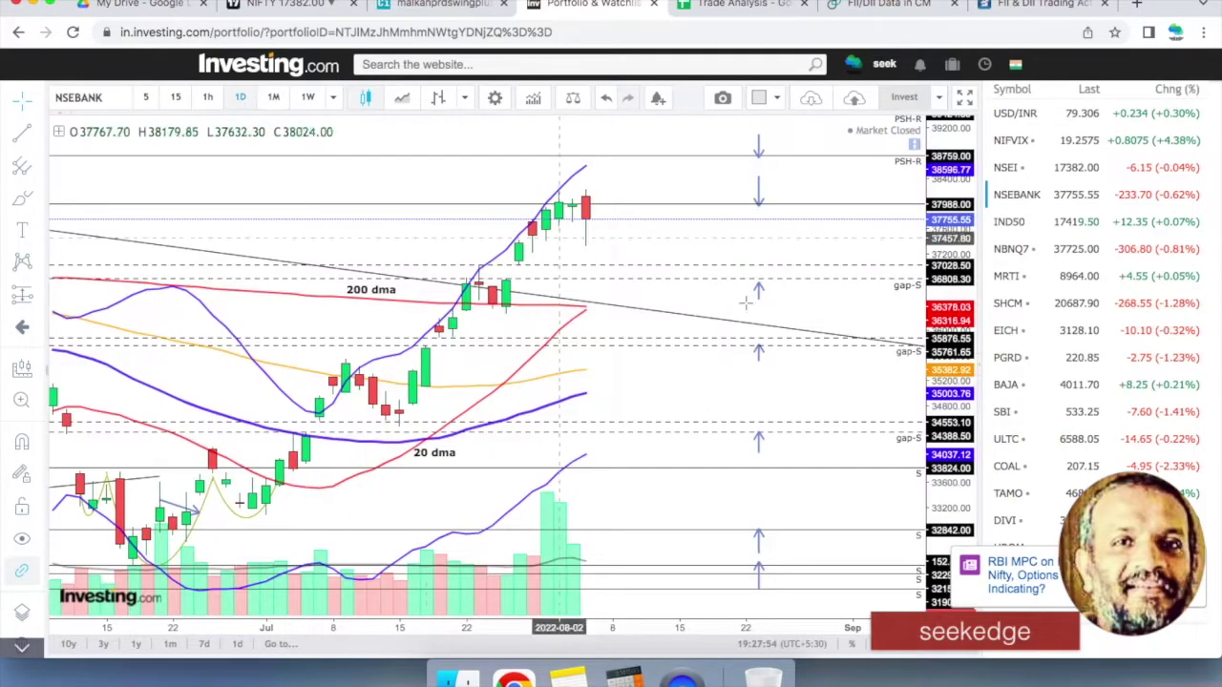
click(1047, 176)
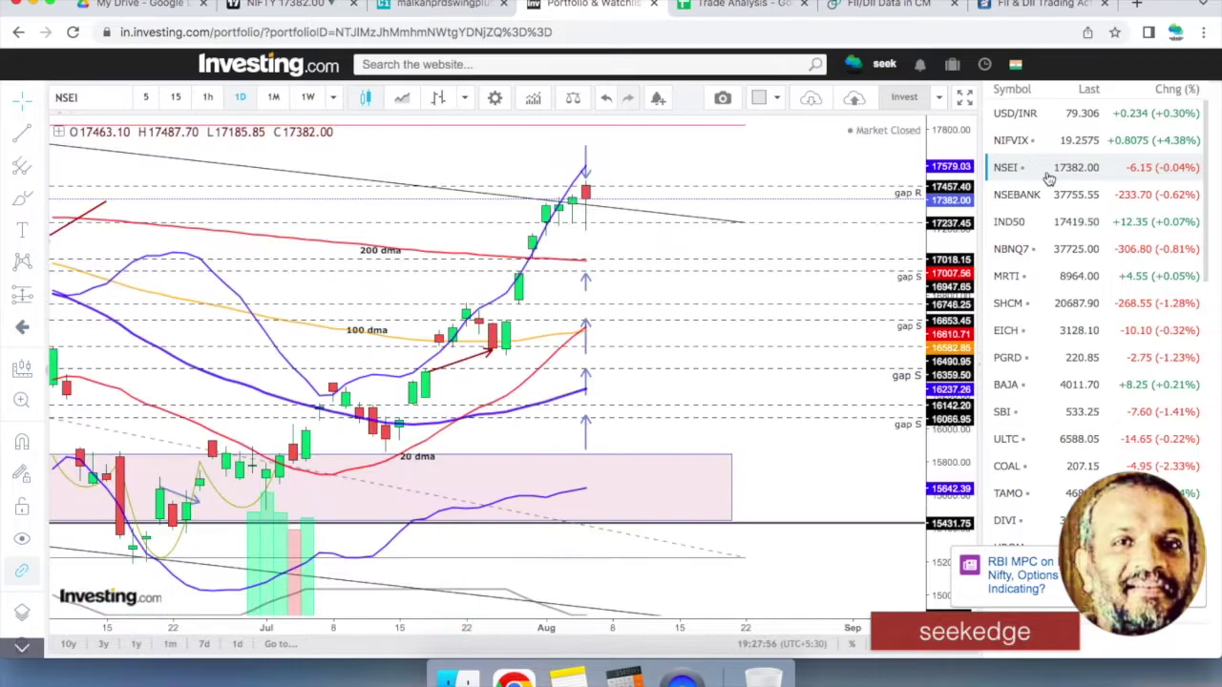
Switch to the Trade Analysis spreadsheet and review the Price patterns and Volatility bands entries.
click(714, 6)
click(439, 254)
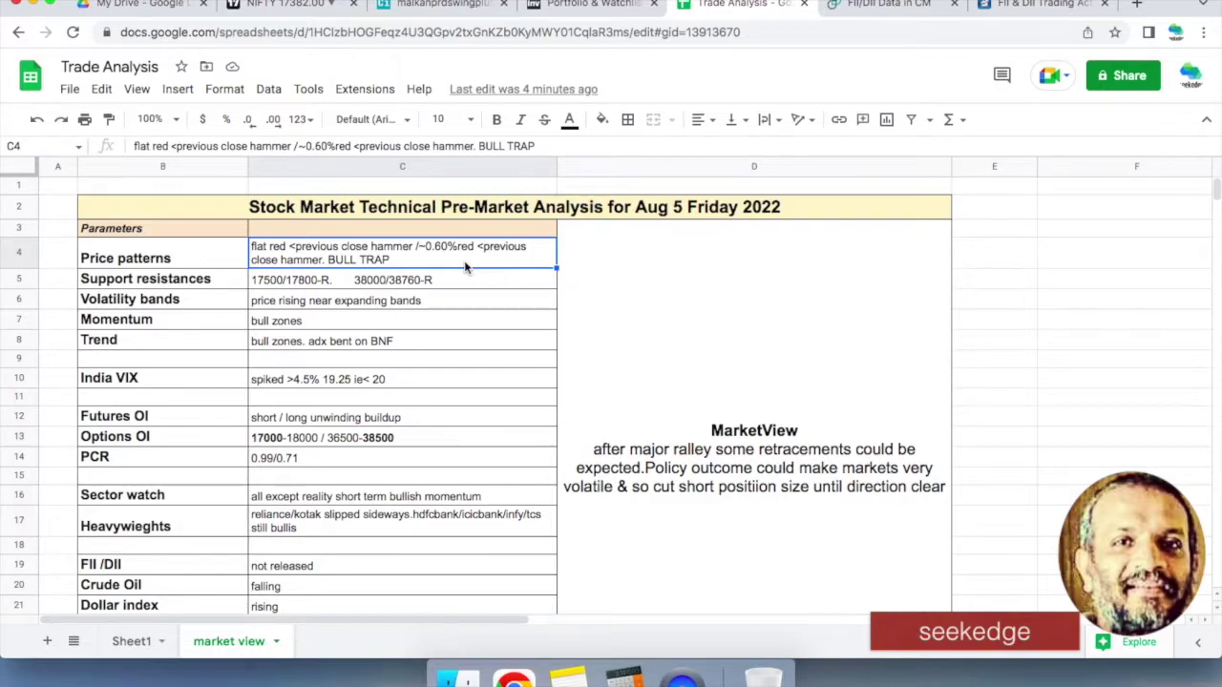
click(490, 299)
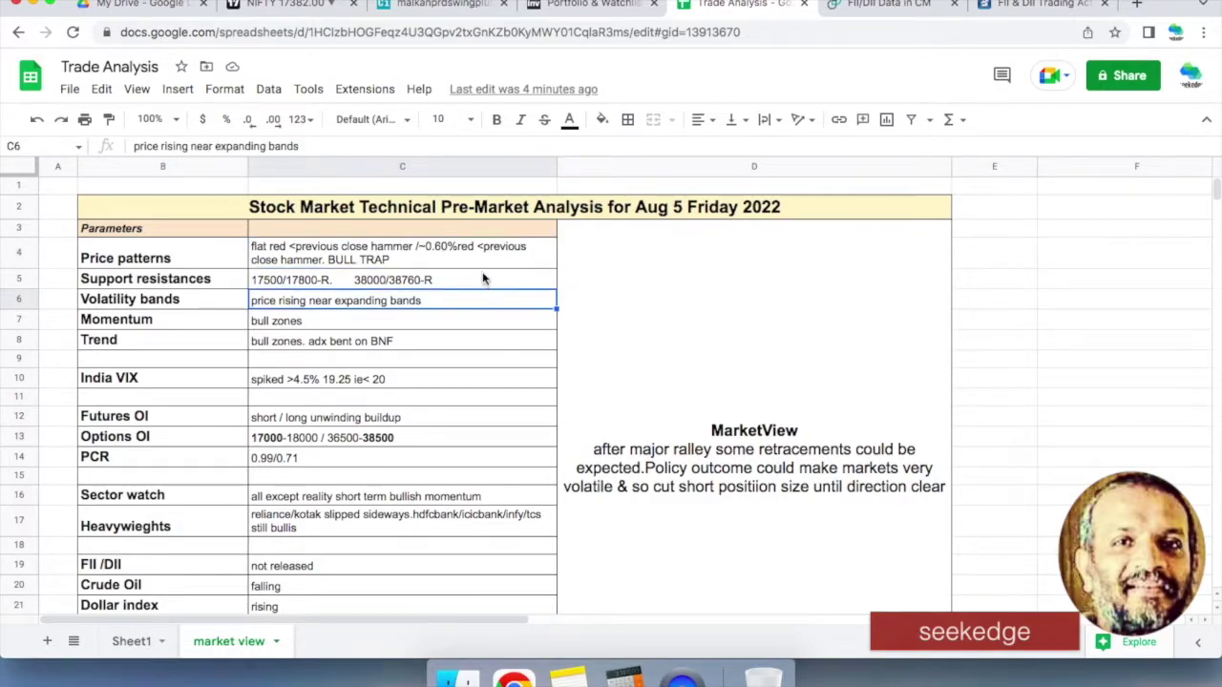
click(480, 268)
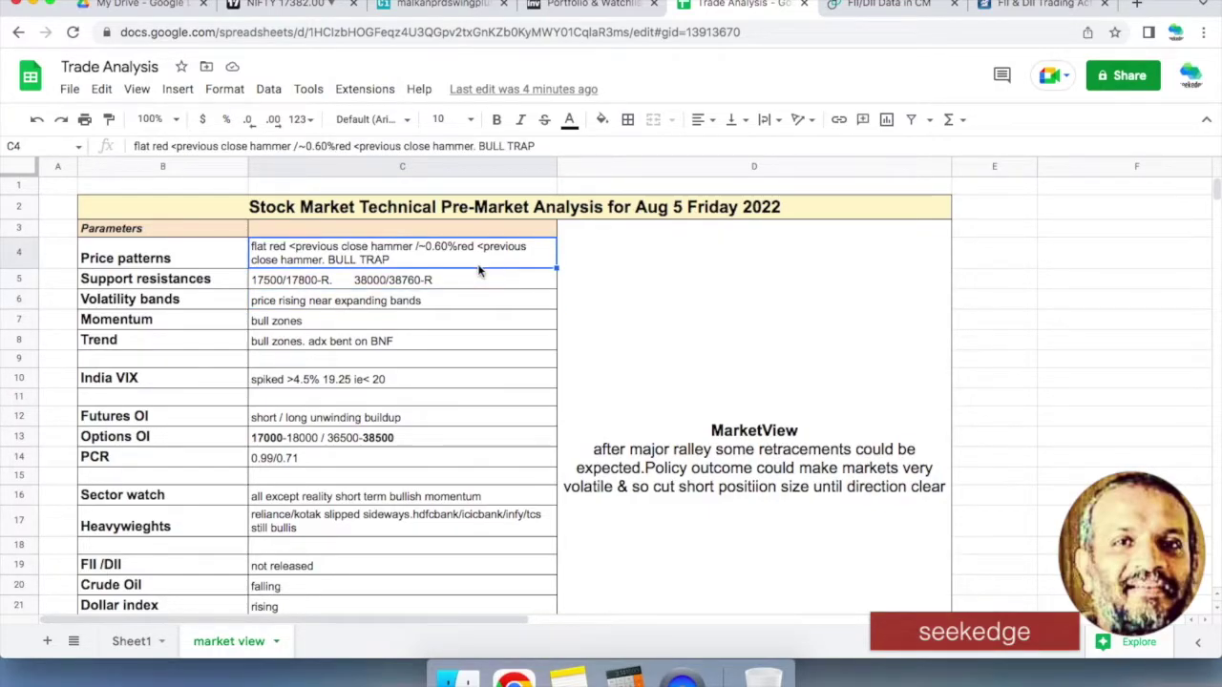
Return to the Investing.com portfolio and compare the NSEI and NSEBANK daily charts, finishing on NSEI's gap support levels.
click(573, 5)
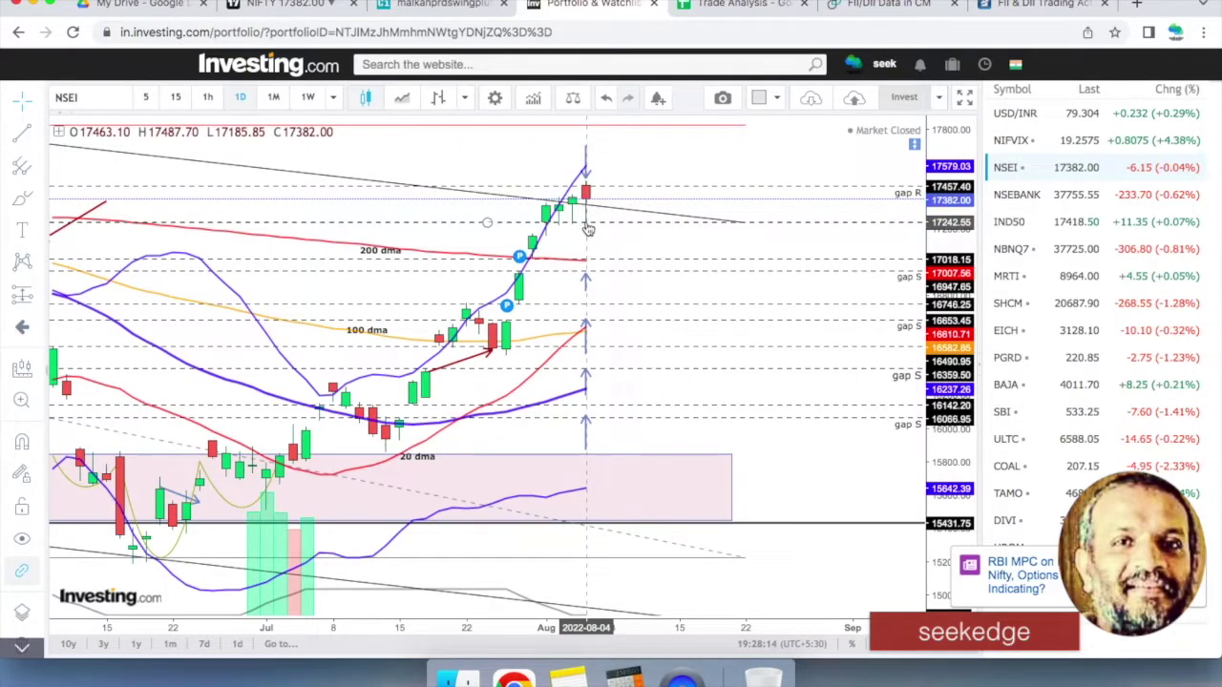
click(1057, 194)
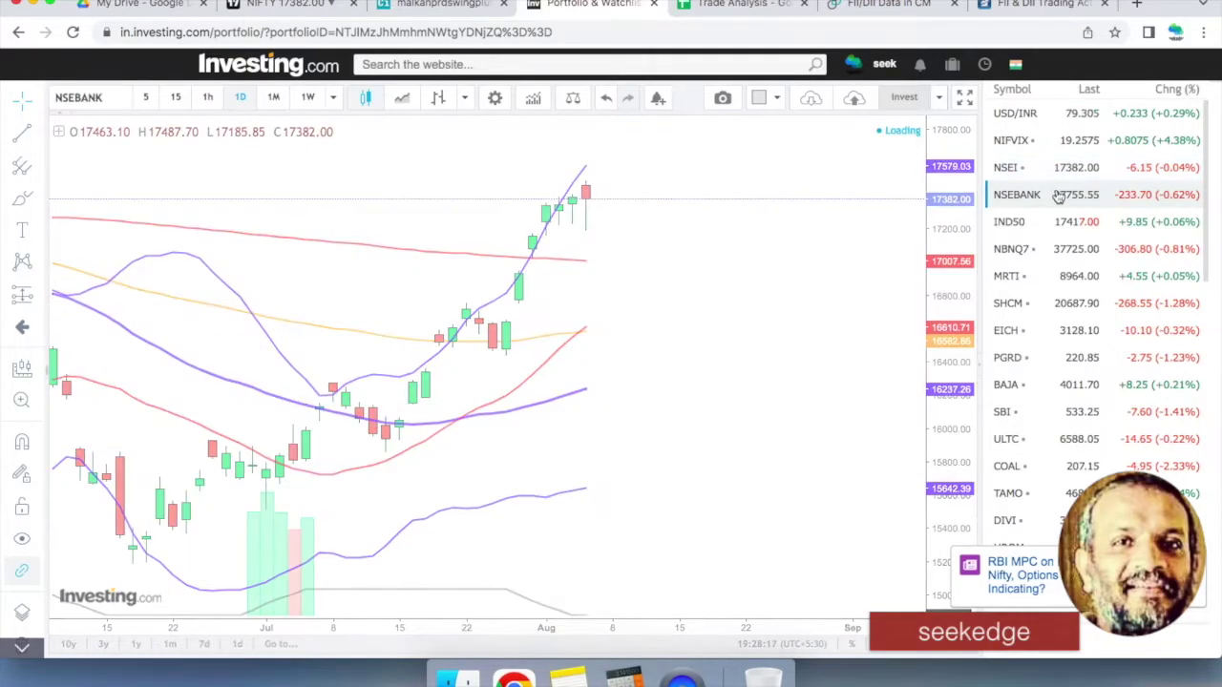
click(1054, 173)
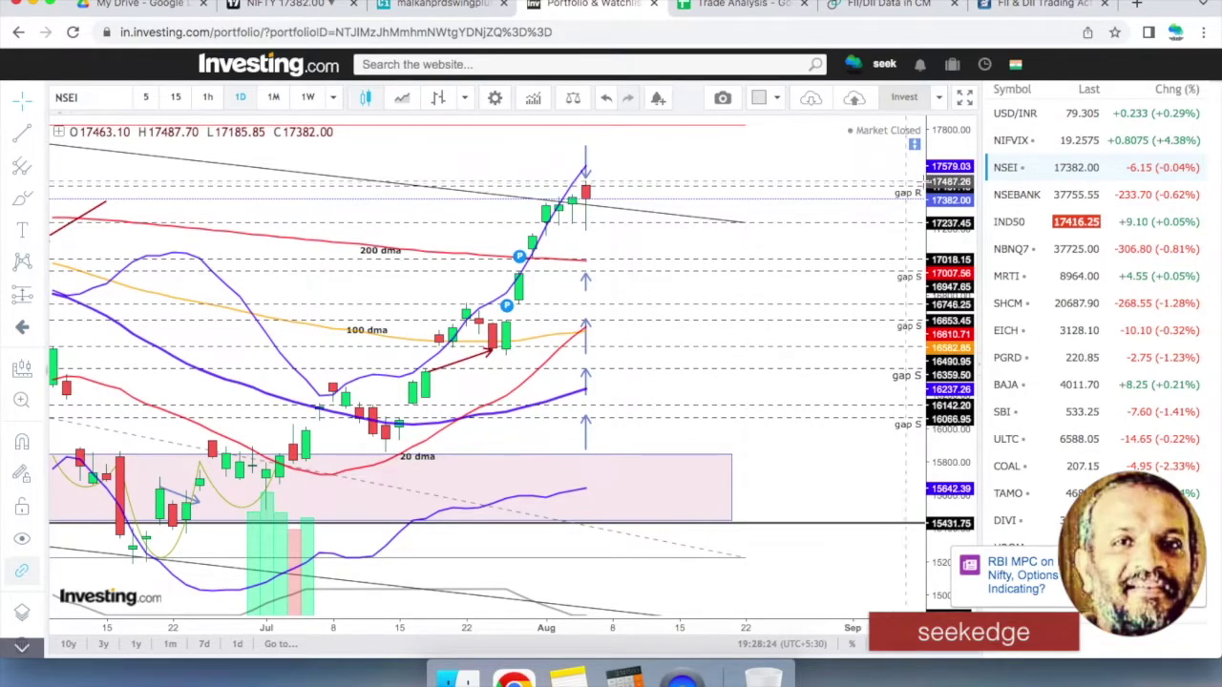
click(1019, 196)
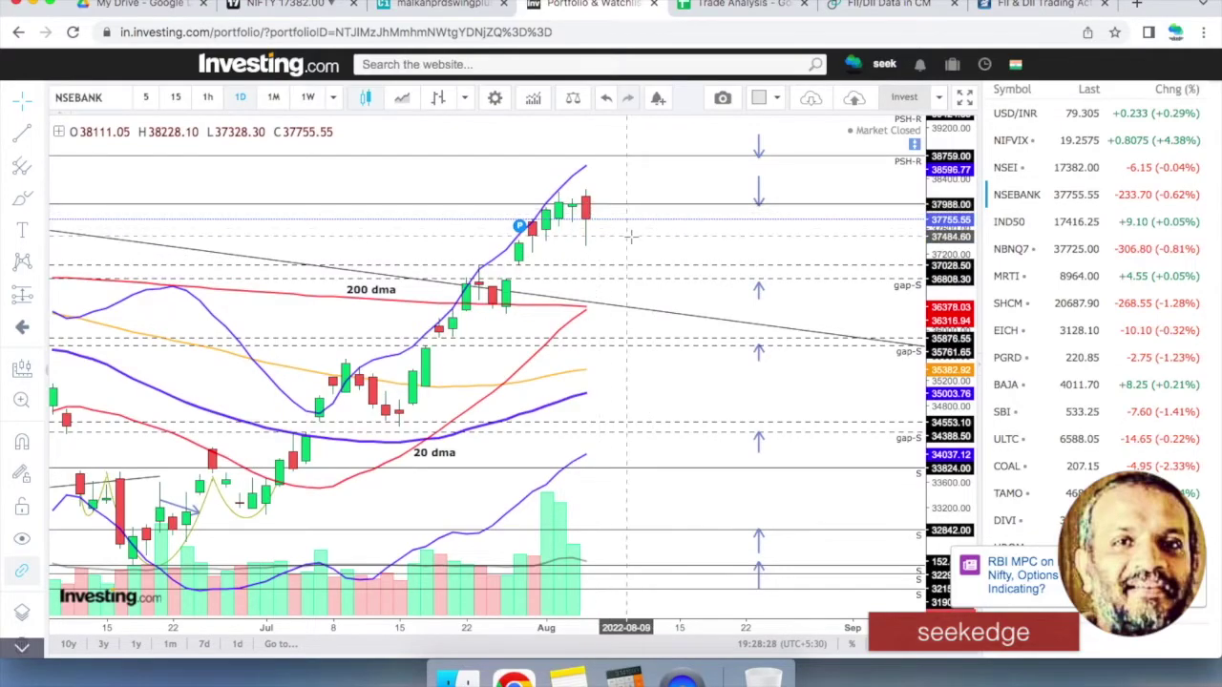
click(1013, 169)
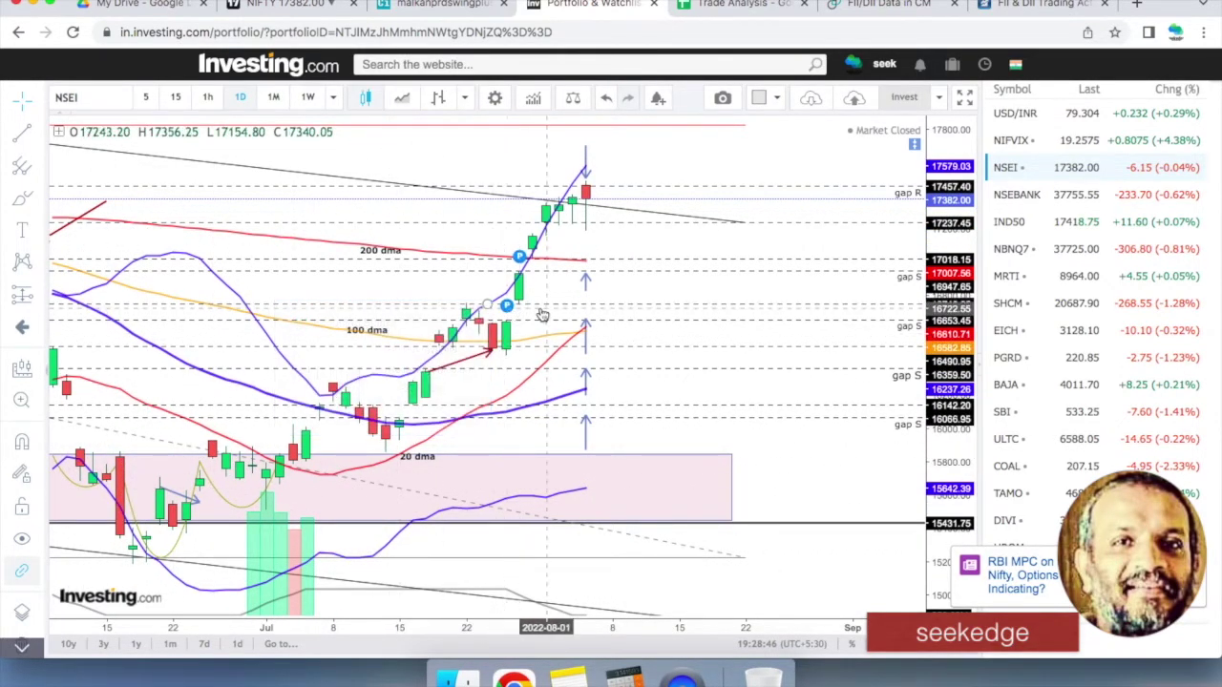
mouse_move(512, 313)
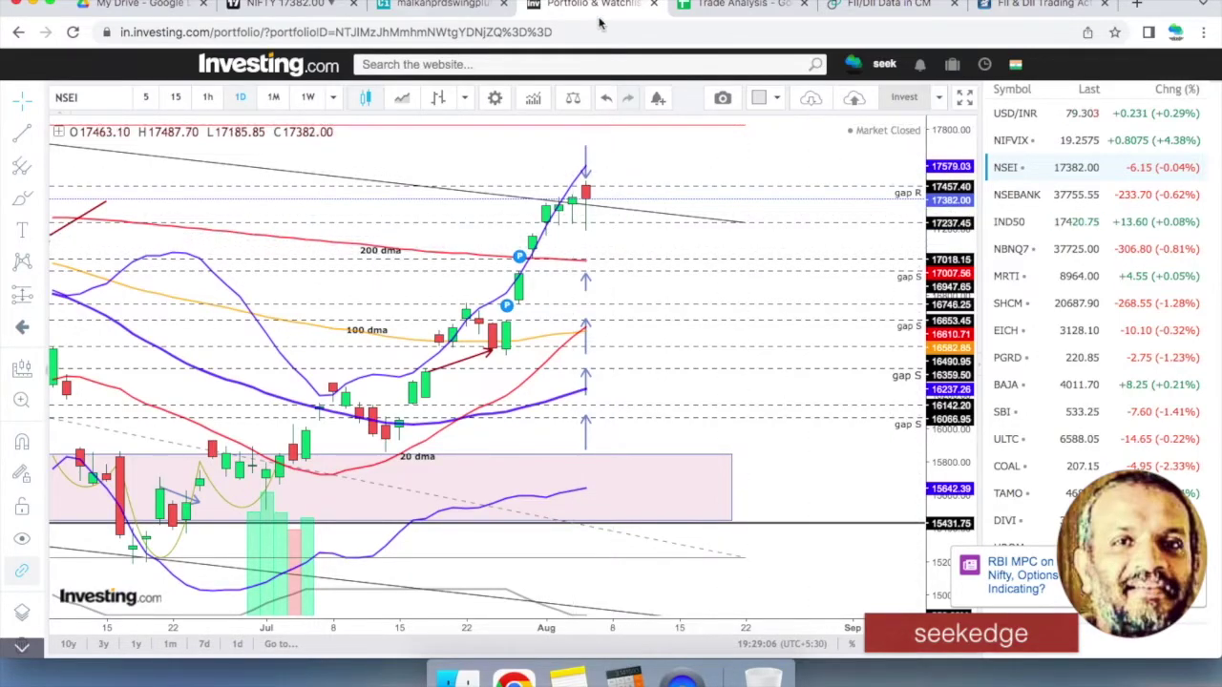
Go through the Support resistances, Volatility bands, Momentum and Trend entries in the Trade Analysis spreadsheet.
click(730, 6)
click(214, 323)
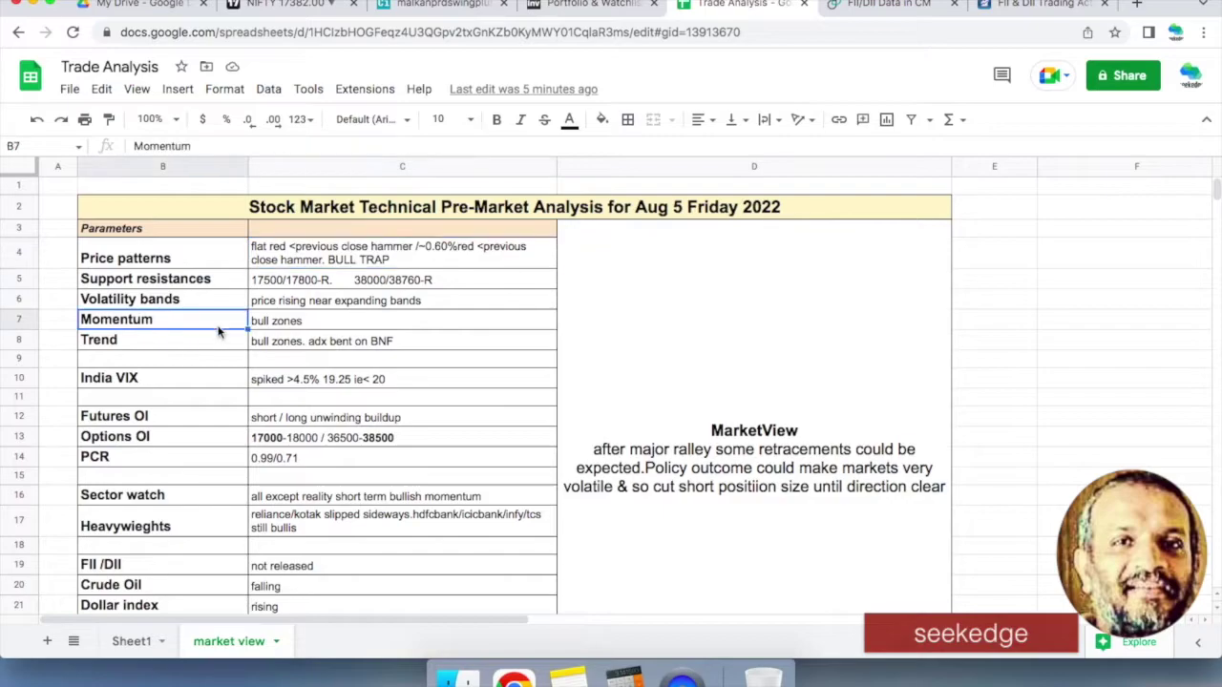
click(287, 287)
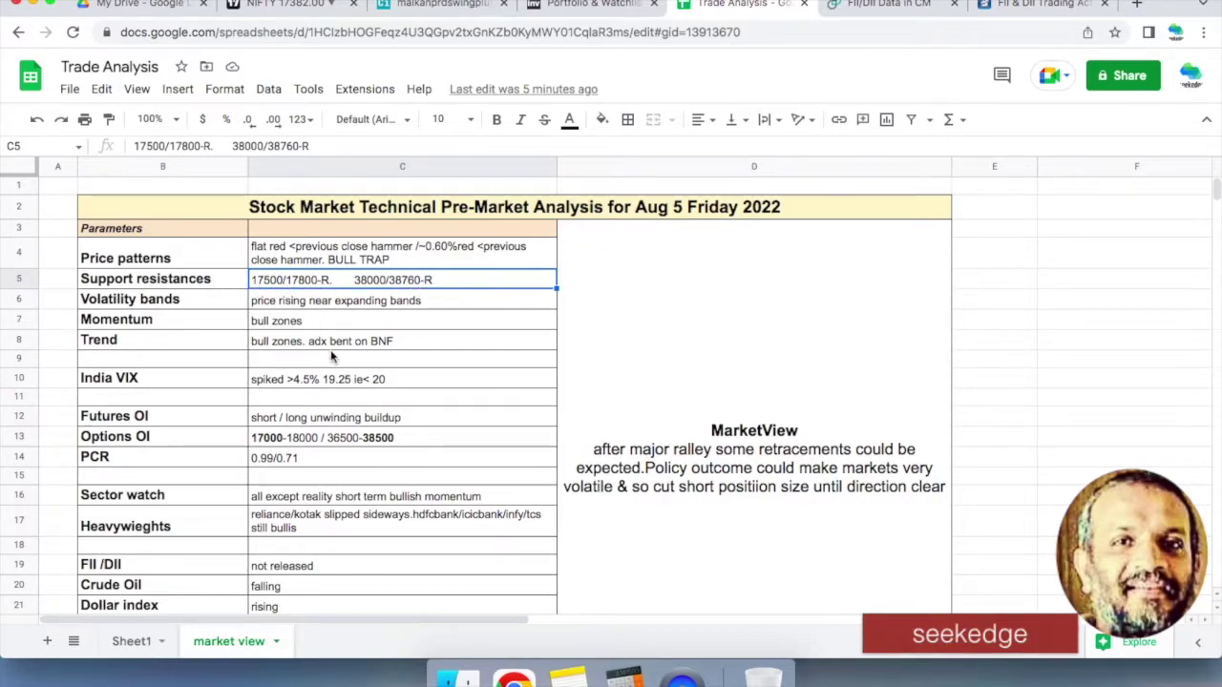
click(279, 326)
click(311, 302)
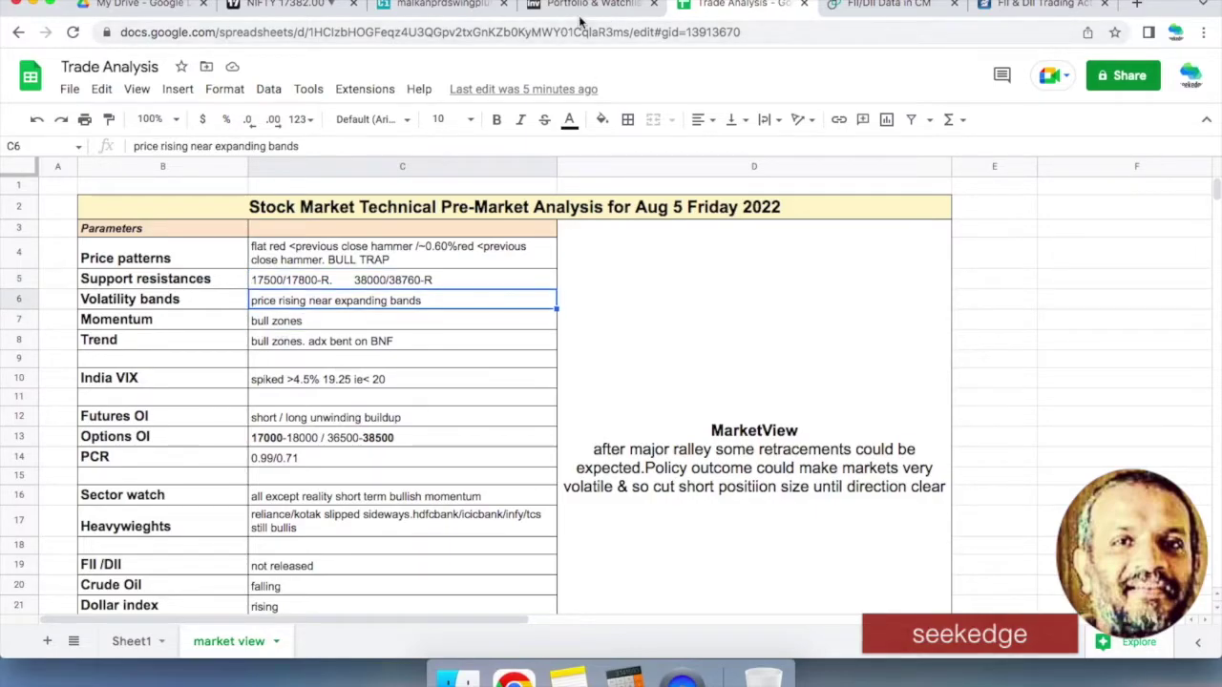
click(304, 327)
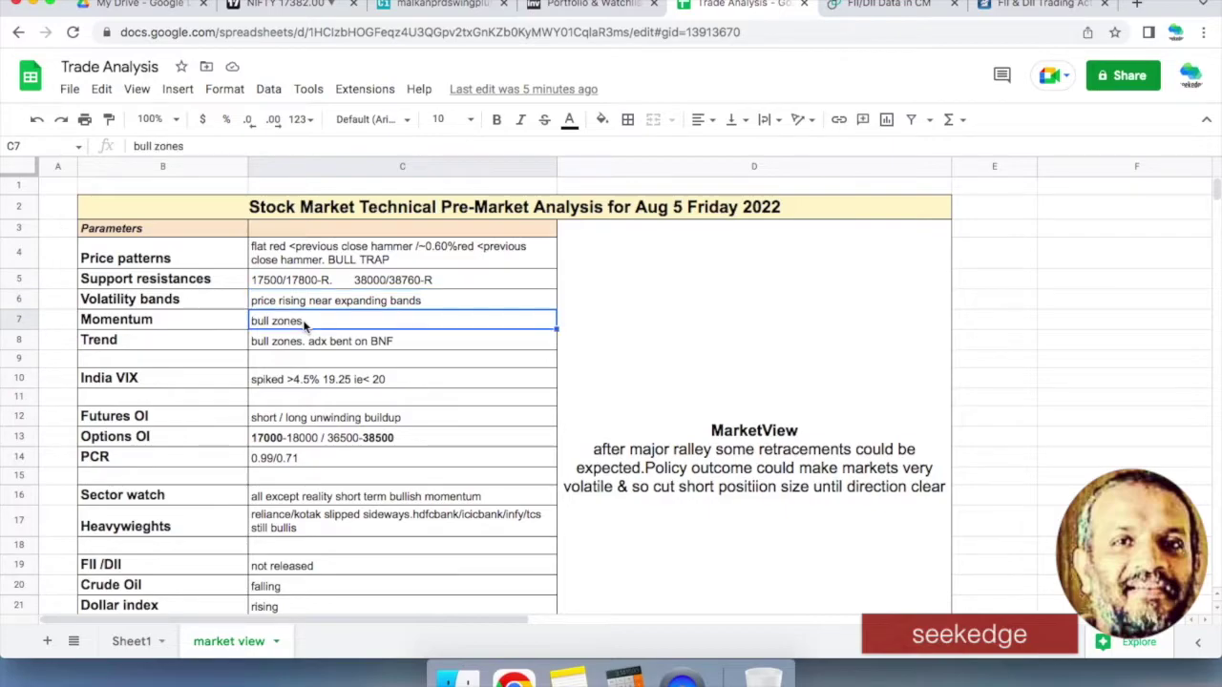
click(342, 348)
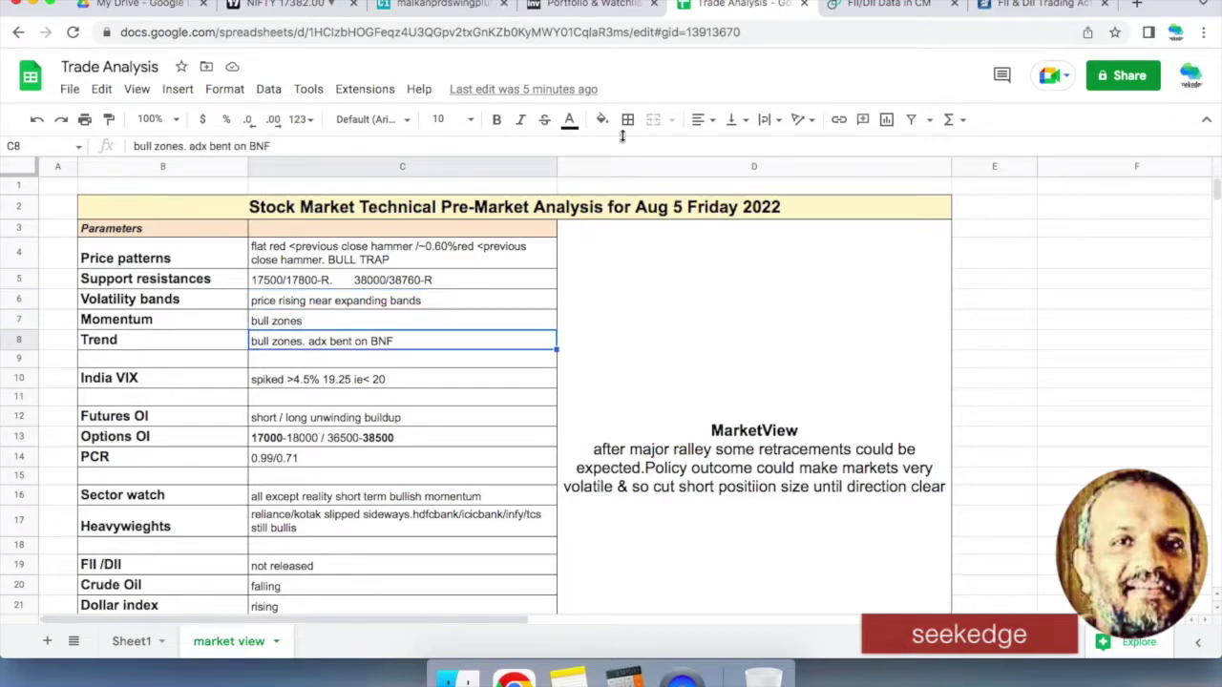
Compare the trend indicator of NSEI and NSEBANK in the maximized lower pane of the Investing.com chart, and restore the full chart layout.
click(597, 10)
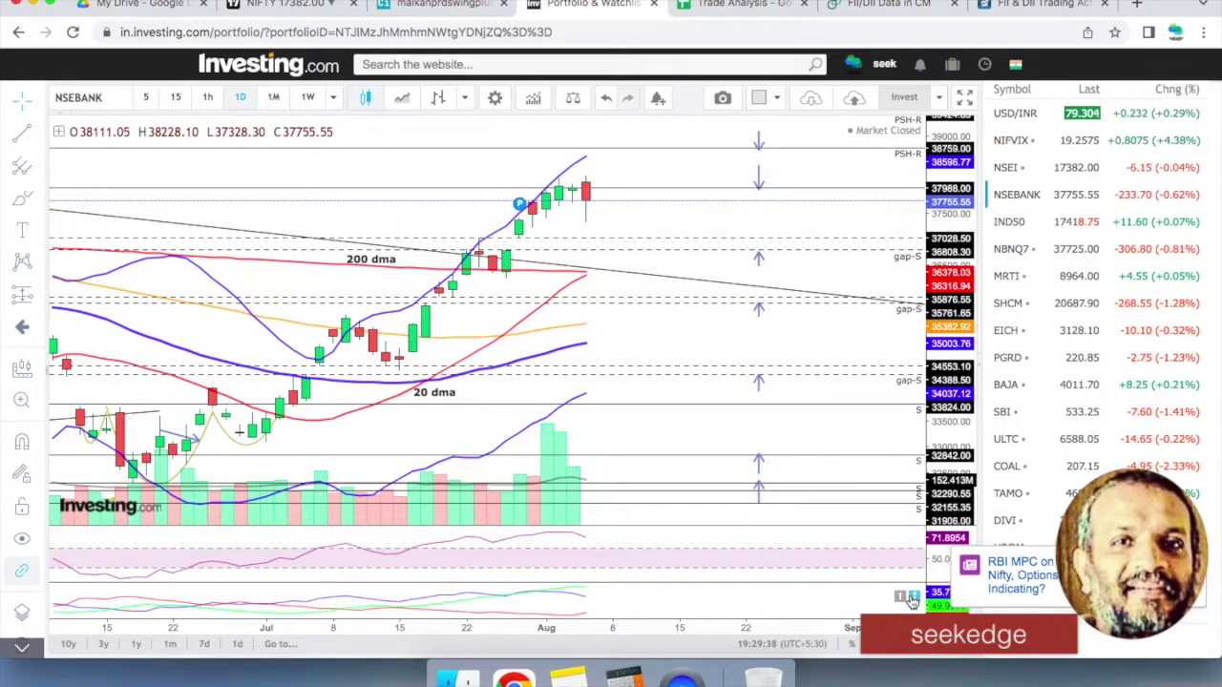
click(1030, 198)
click(1011, 169)
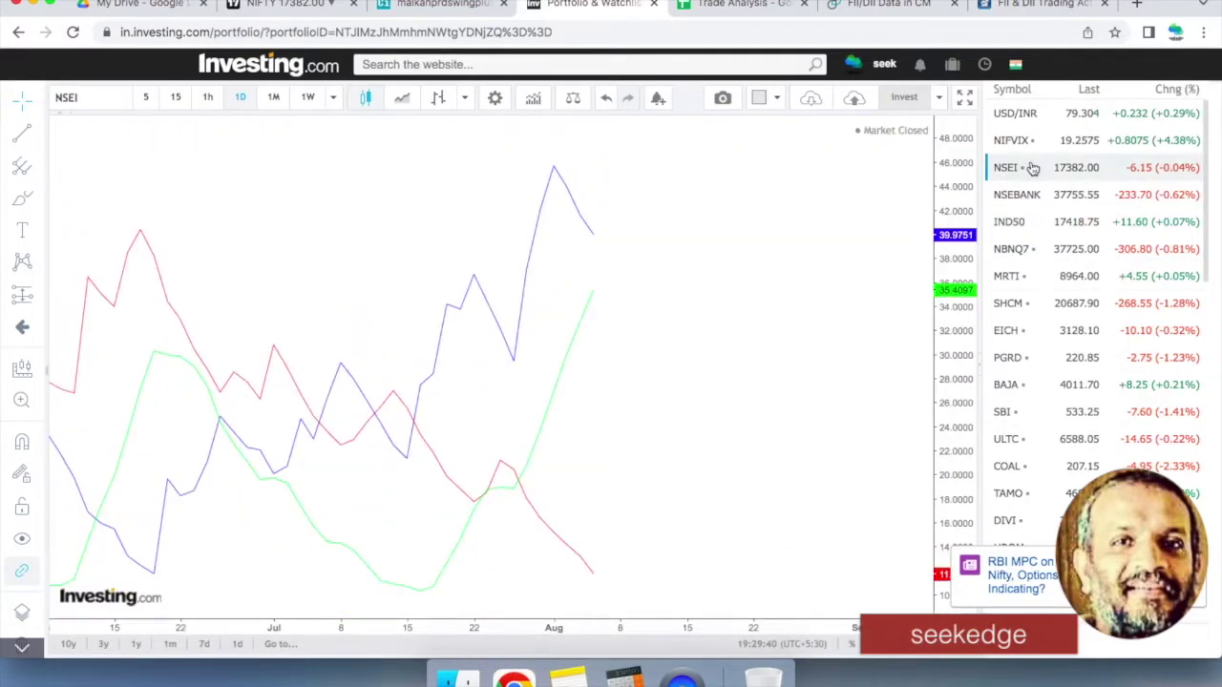
click(1013, 195)
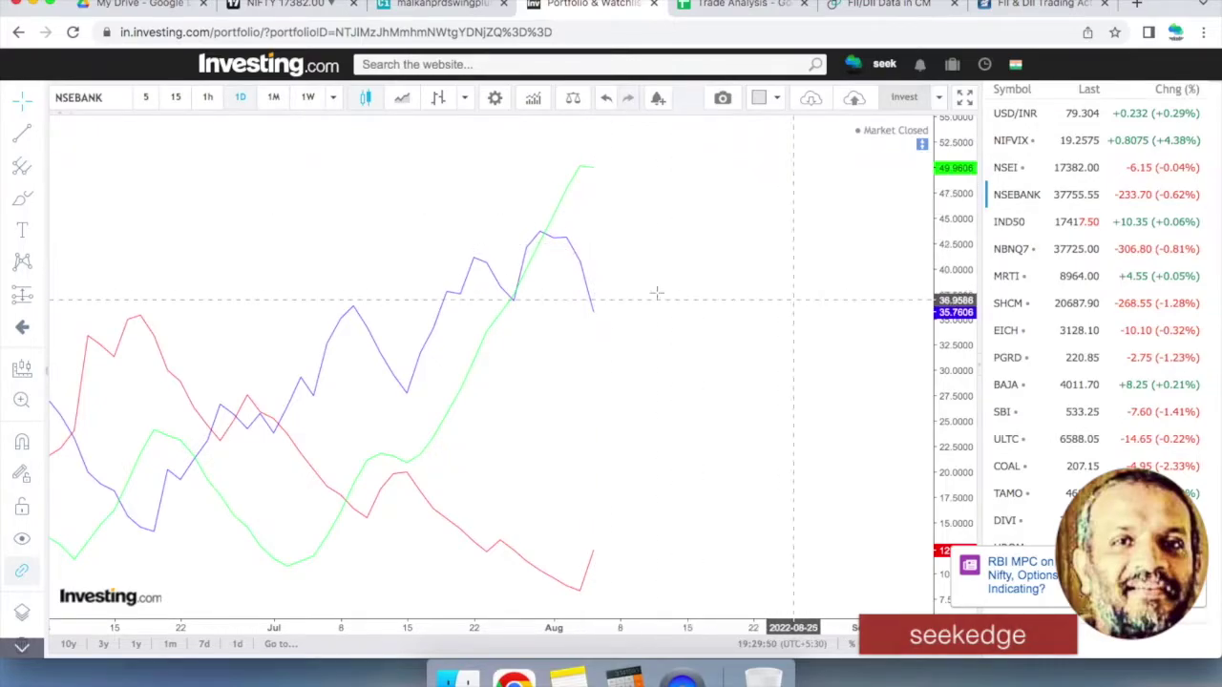
click(921, 145)
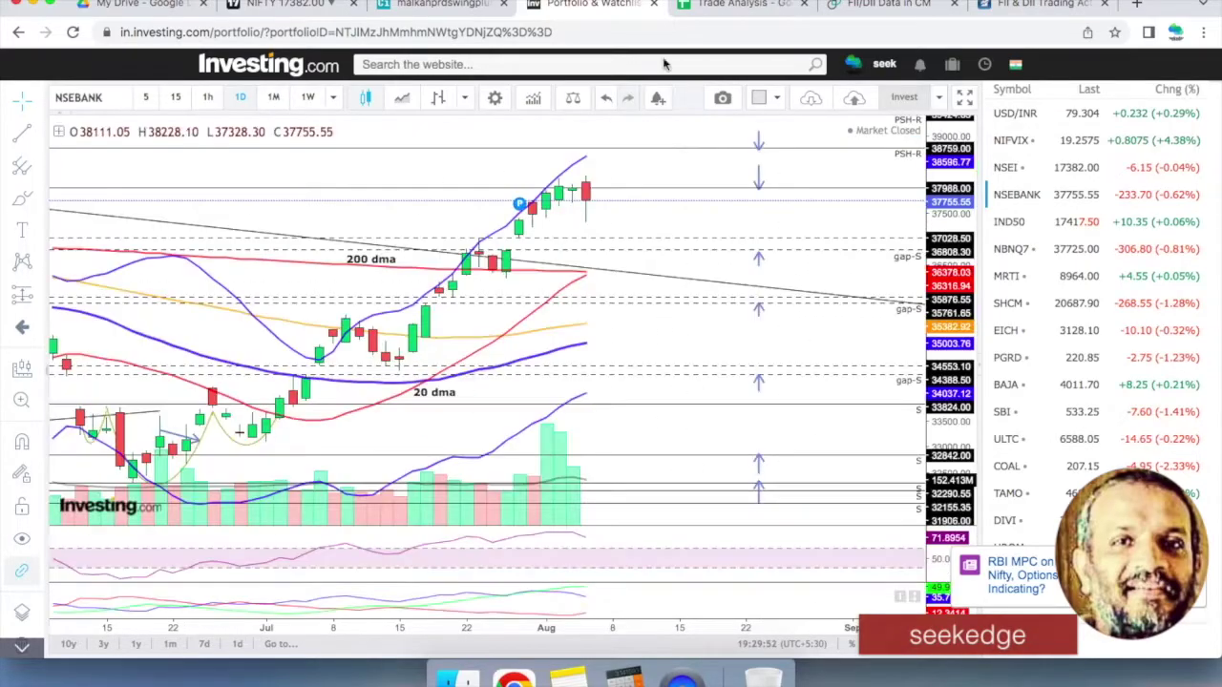
Review the India VIX and PCR entries in the Trade Analysis spreadsheet.
click(726, 12)
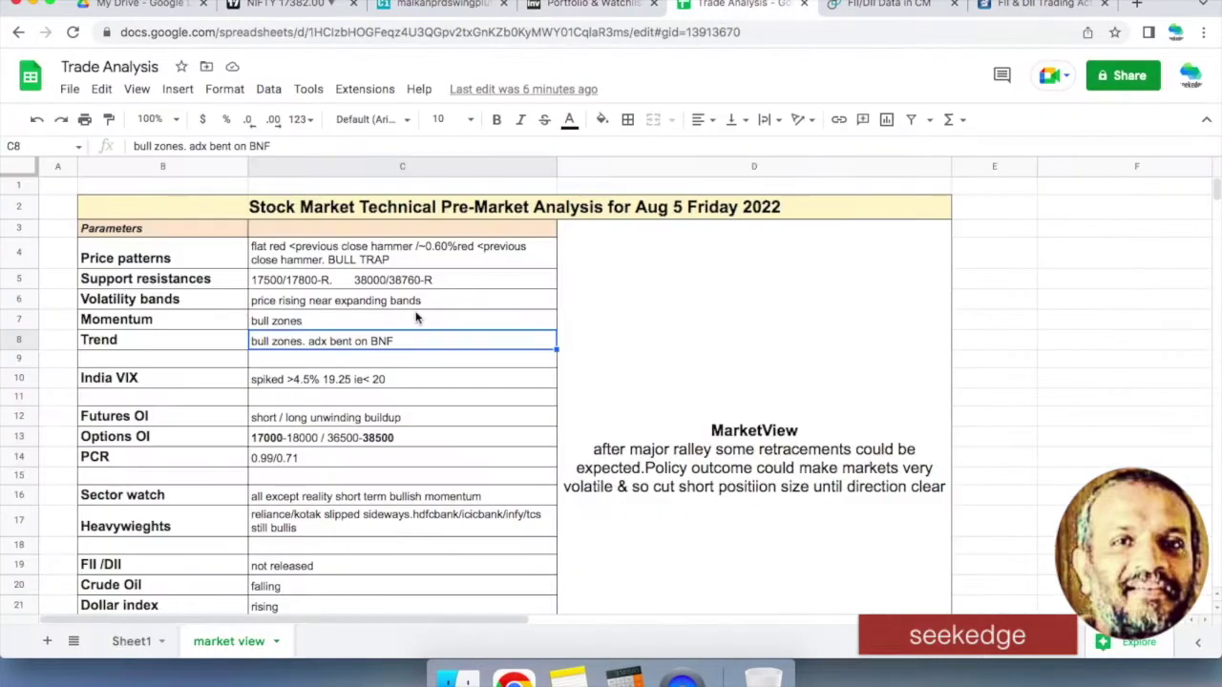
click(396, 357)
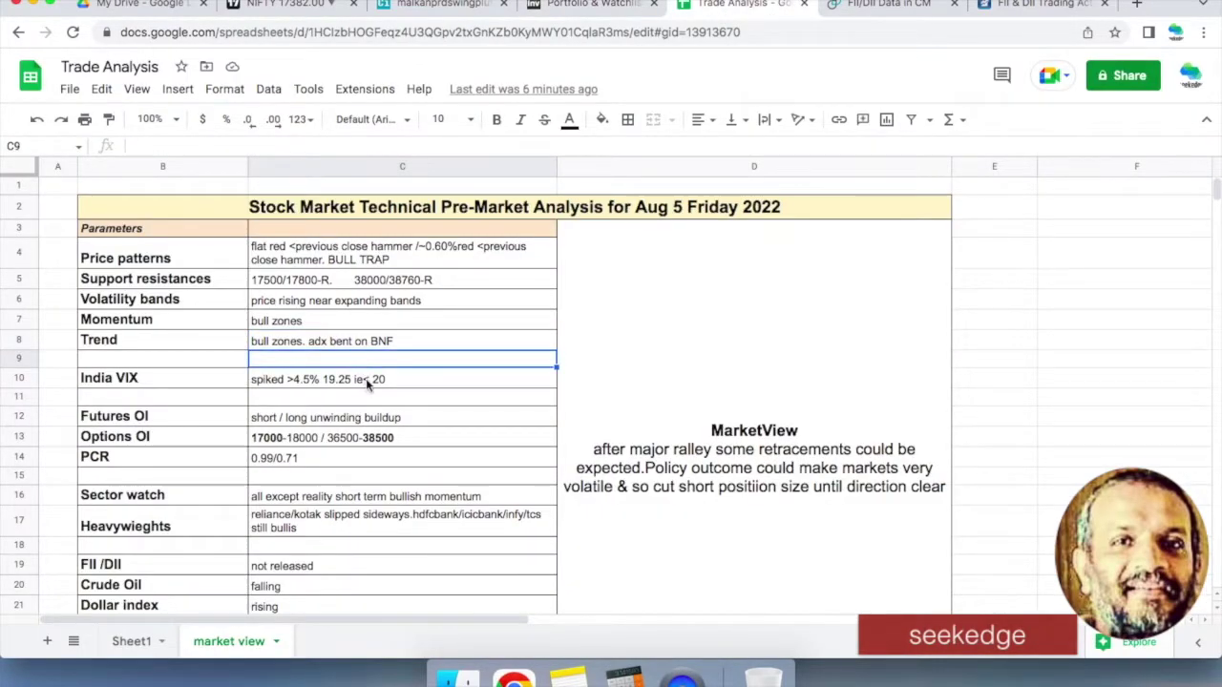
click(366, 379)
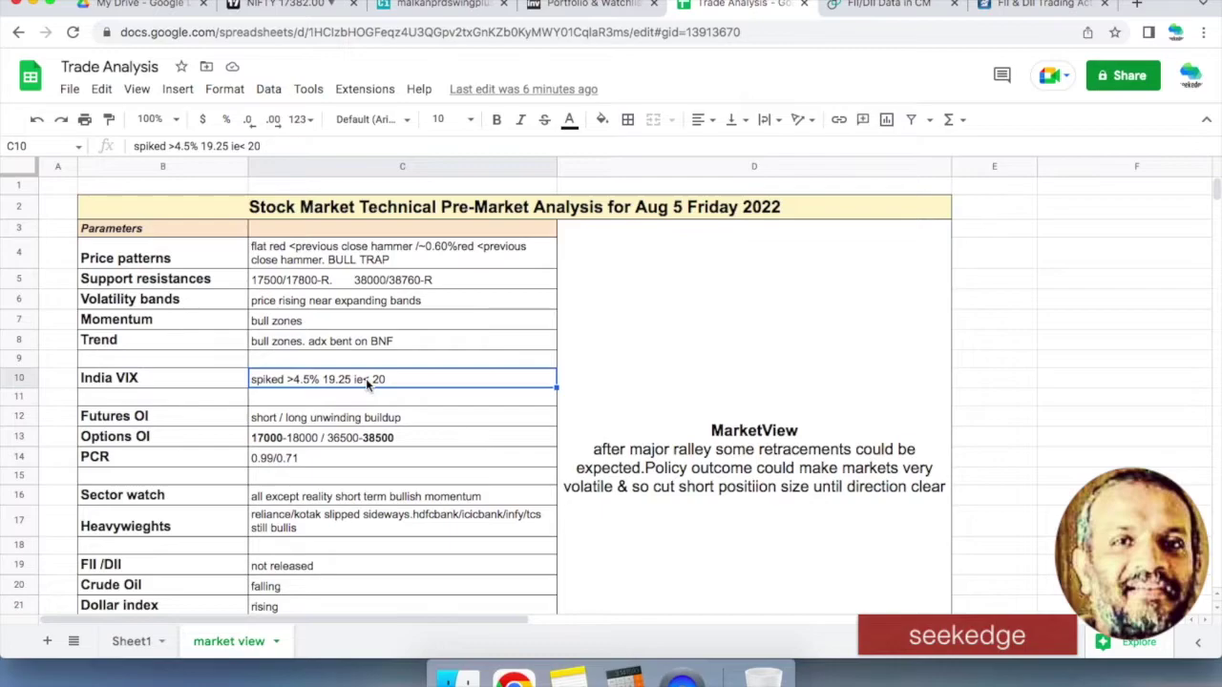
click(431, 399)
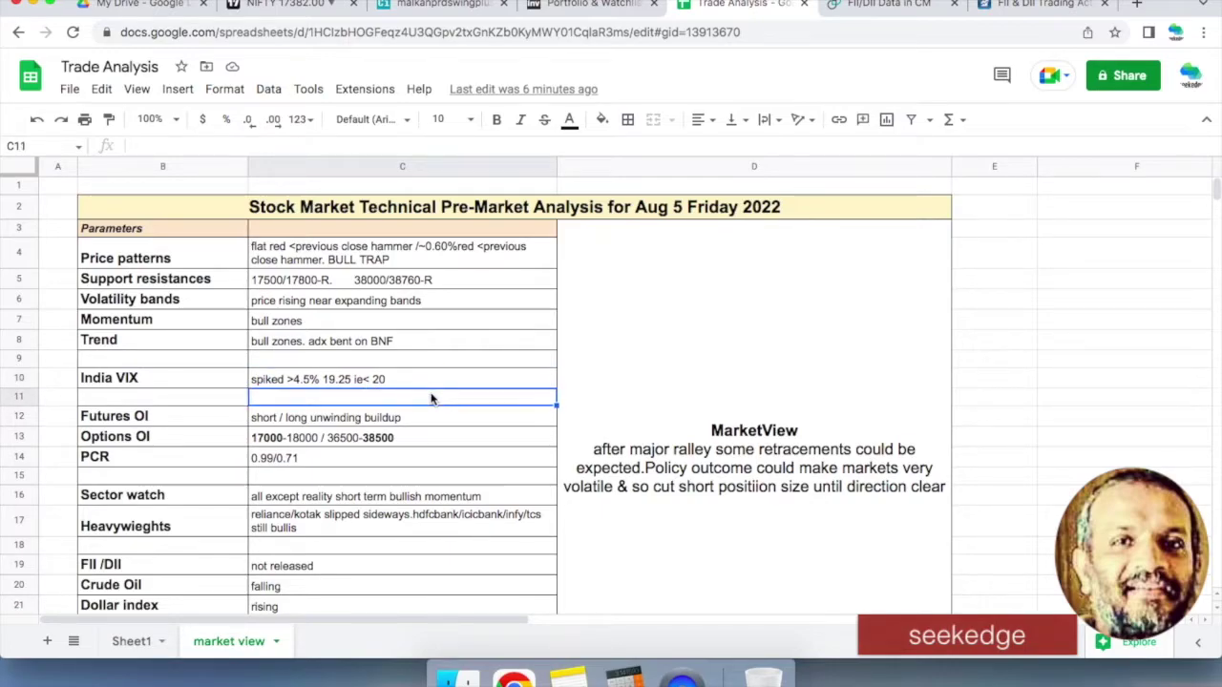
click(428, 381)
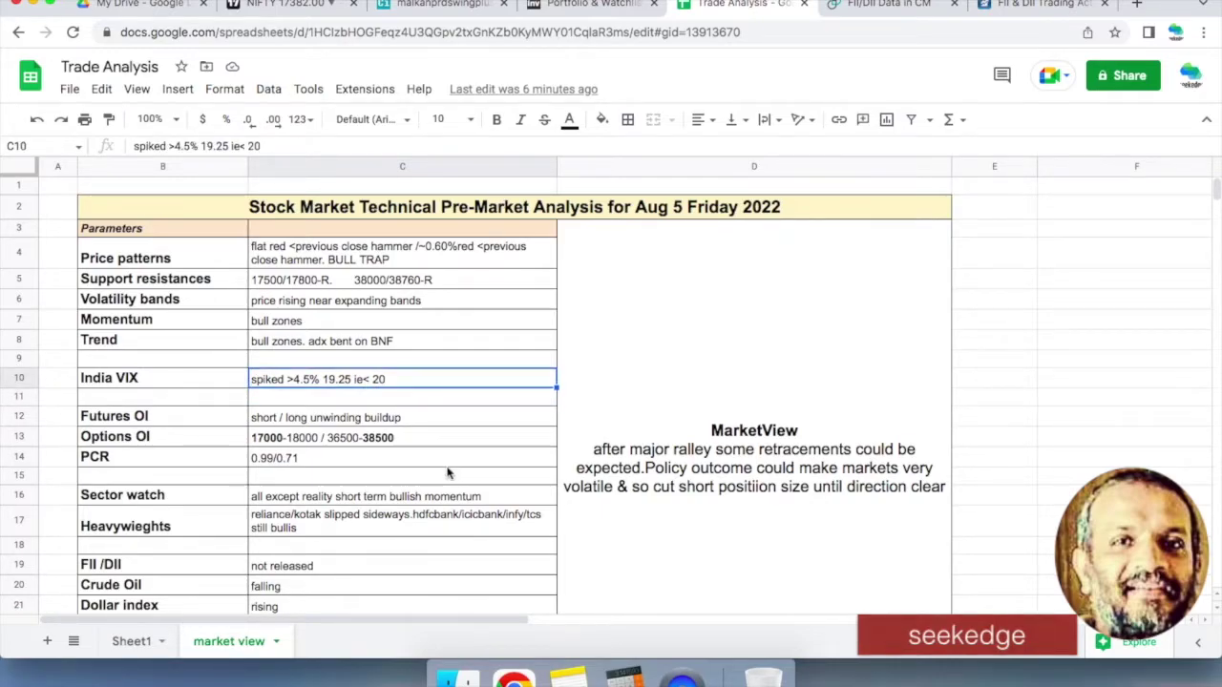
click(318, 462)
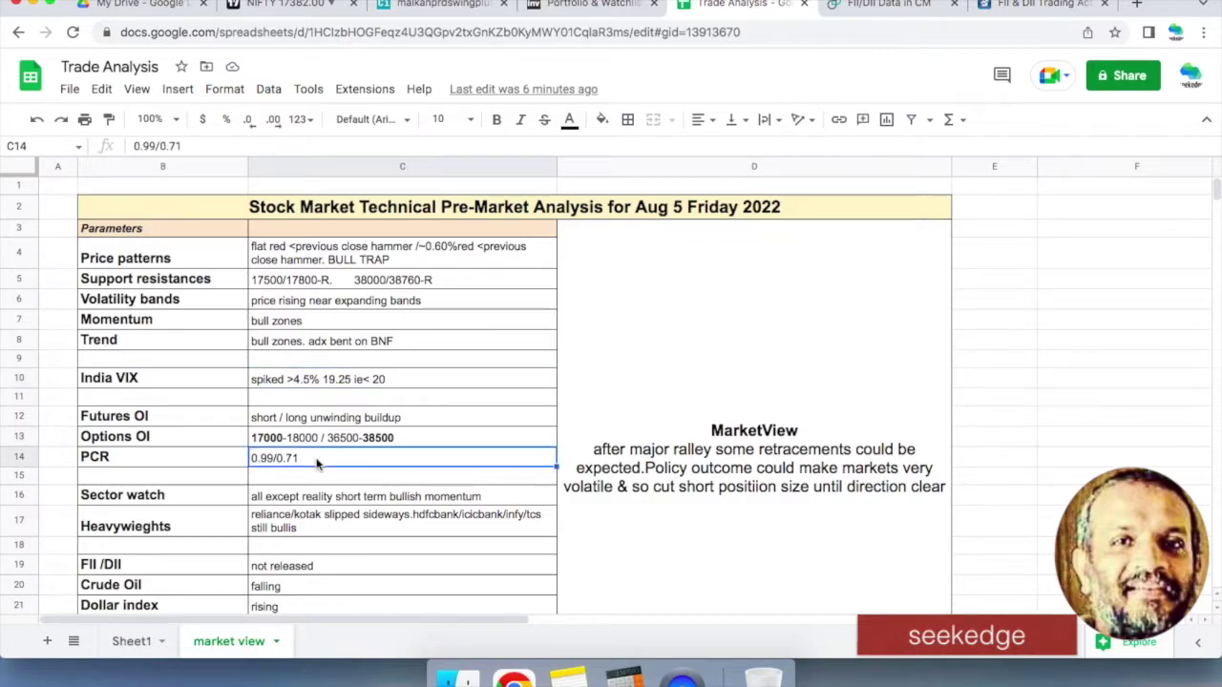
Review the Futures OI, Options OI and PCR entries in the Trade Analysis spreadsheet.
click(325, 410)
click(366, 461)
click(383, 420)
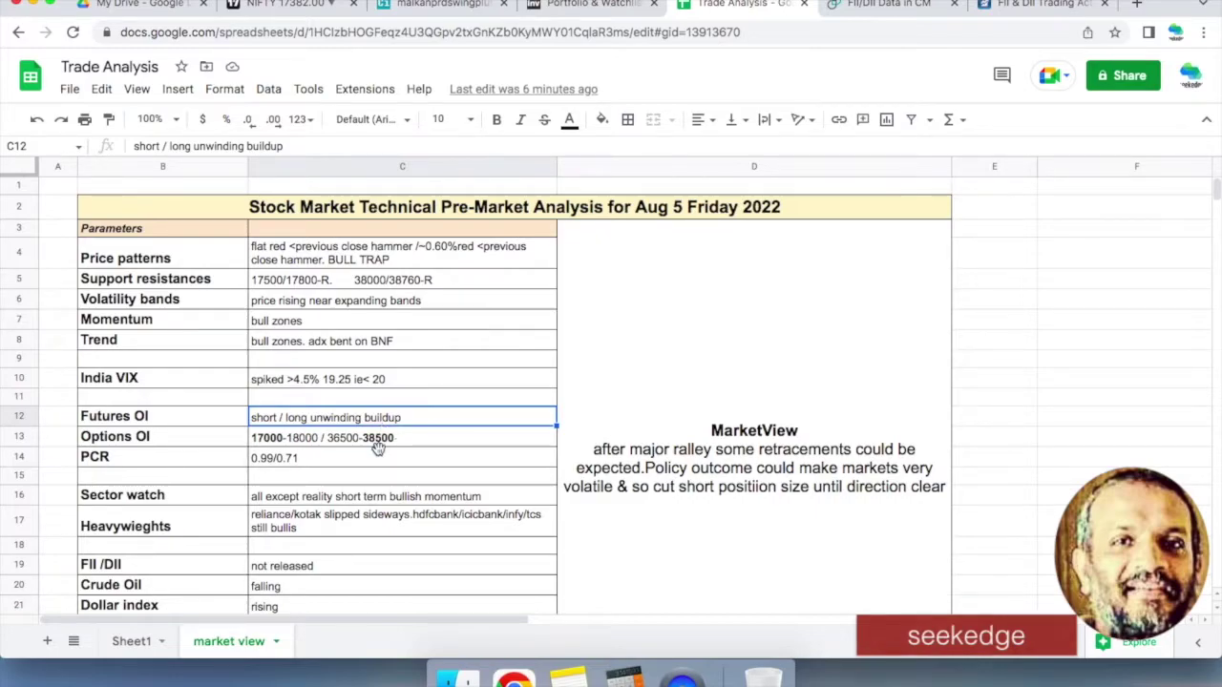
click(378, 450)
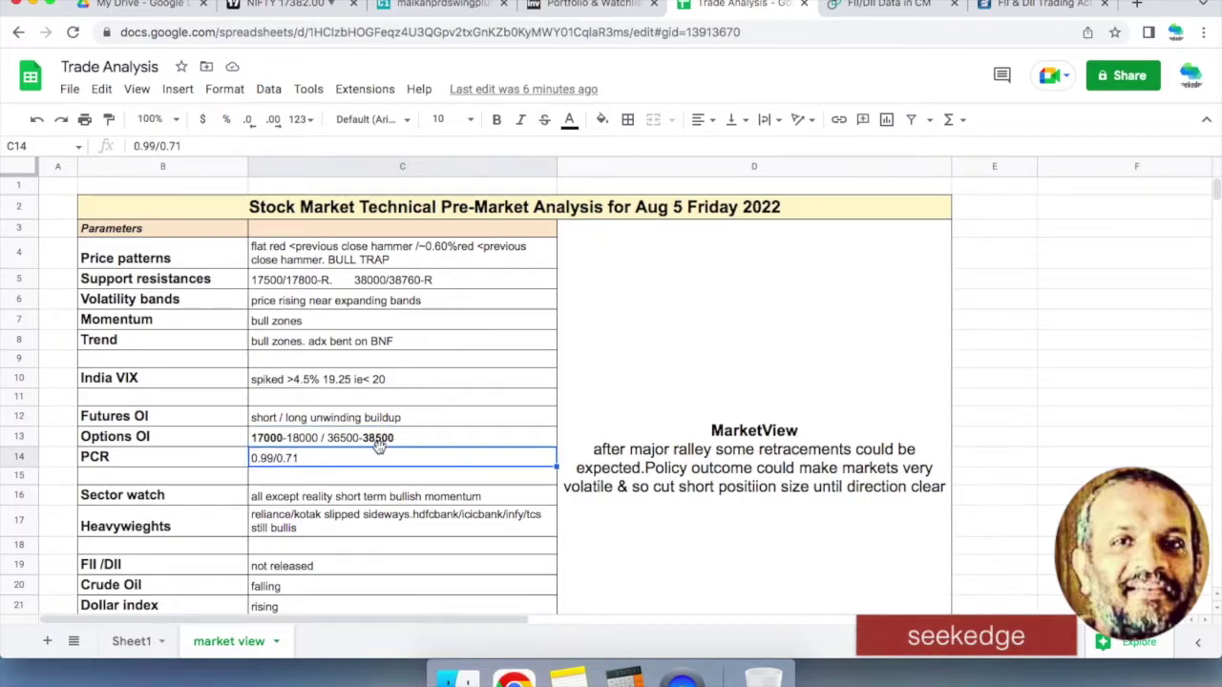
click(389, 439)
click(391, 459)
click(409, 445)
click(394, 460)
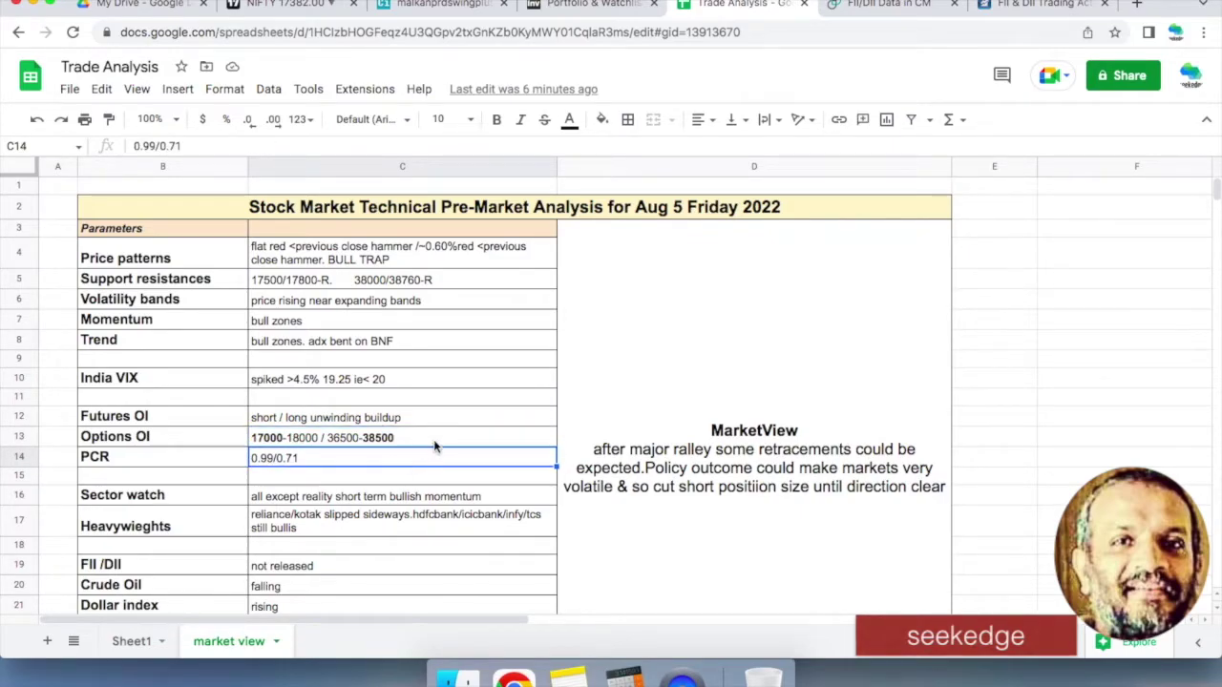
click(433, 443)
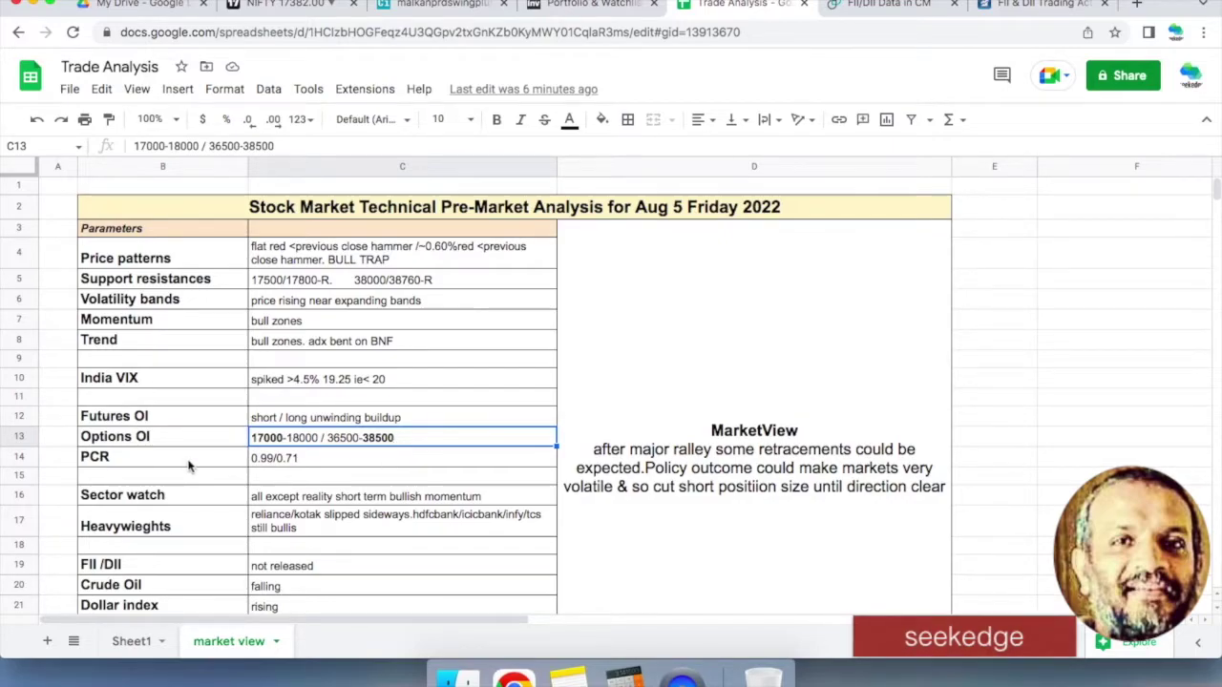
click(302, 463)
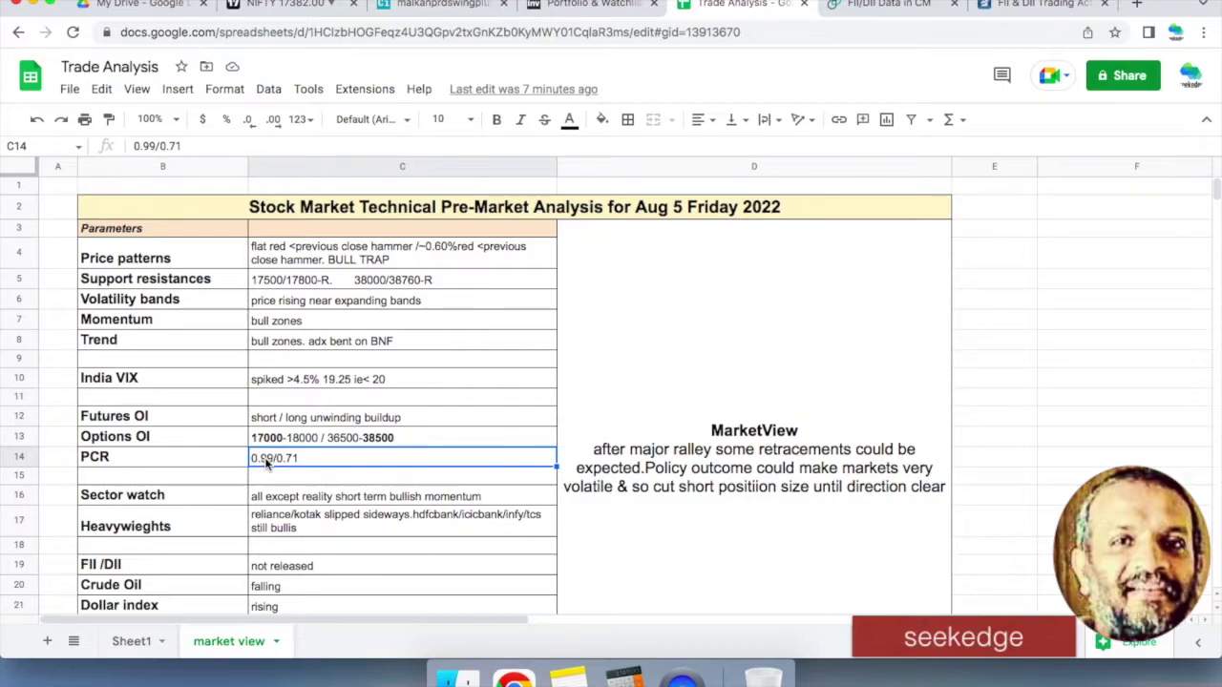
Review the Heavyweights entry covering the large index stocks.
click(317, 517)
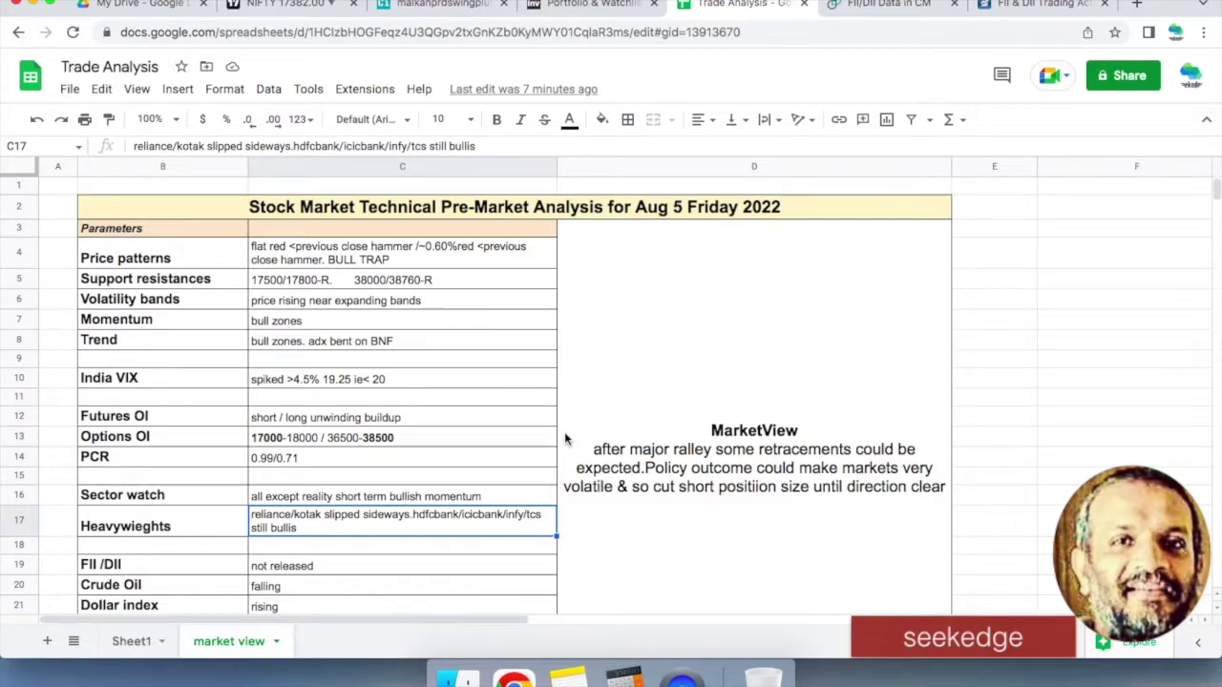
click(320, 567)
click(179, 538)
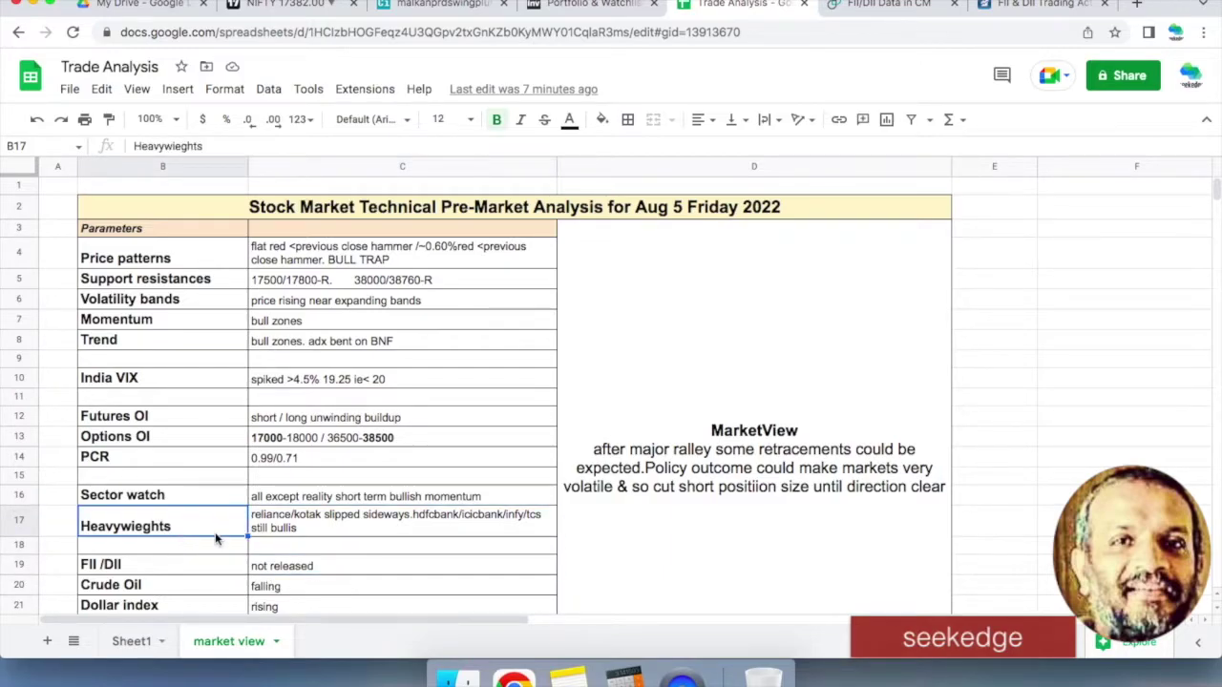
click(272, 537)
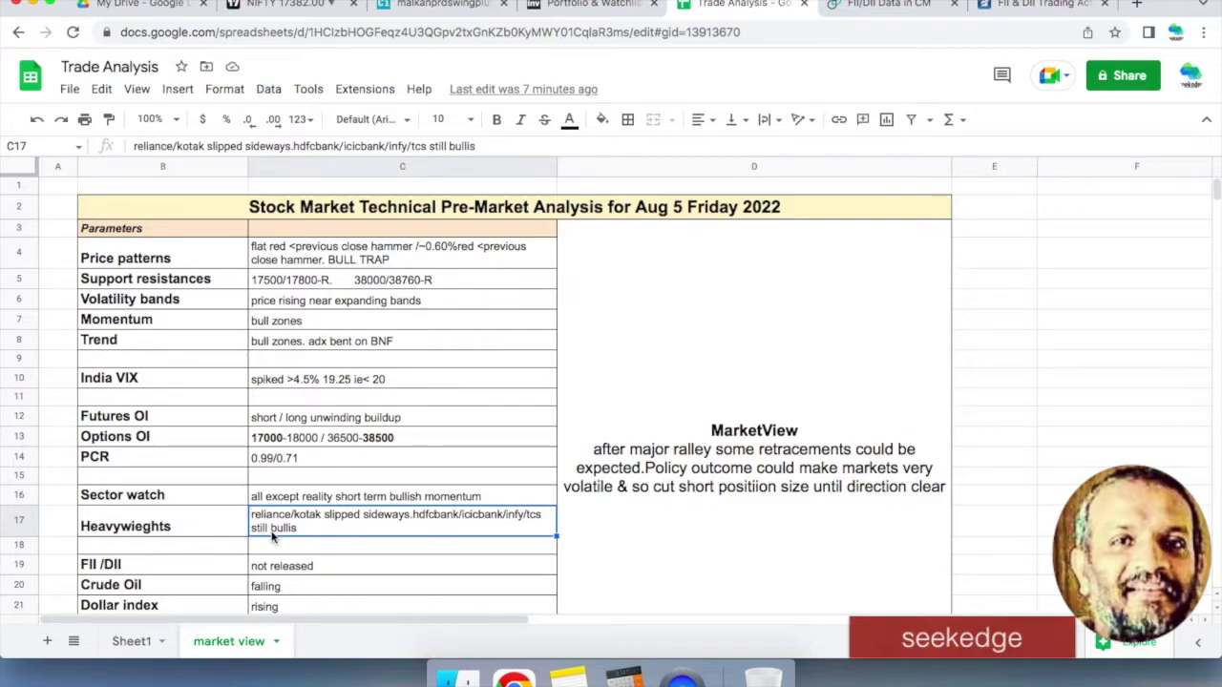
Check the FII/DII entry against Opstra's daily FII data and the reloaded Moneycontrol FII & DII page, and return to the Trade Analysis spreadsheet.
click(315, 568)
scroll(320, 569, down, 1)
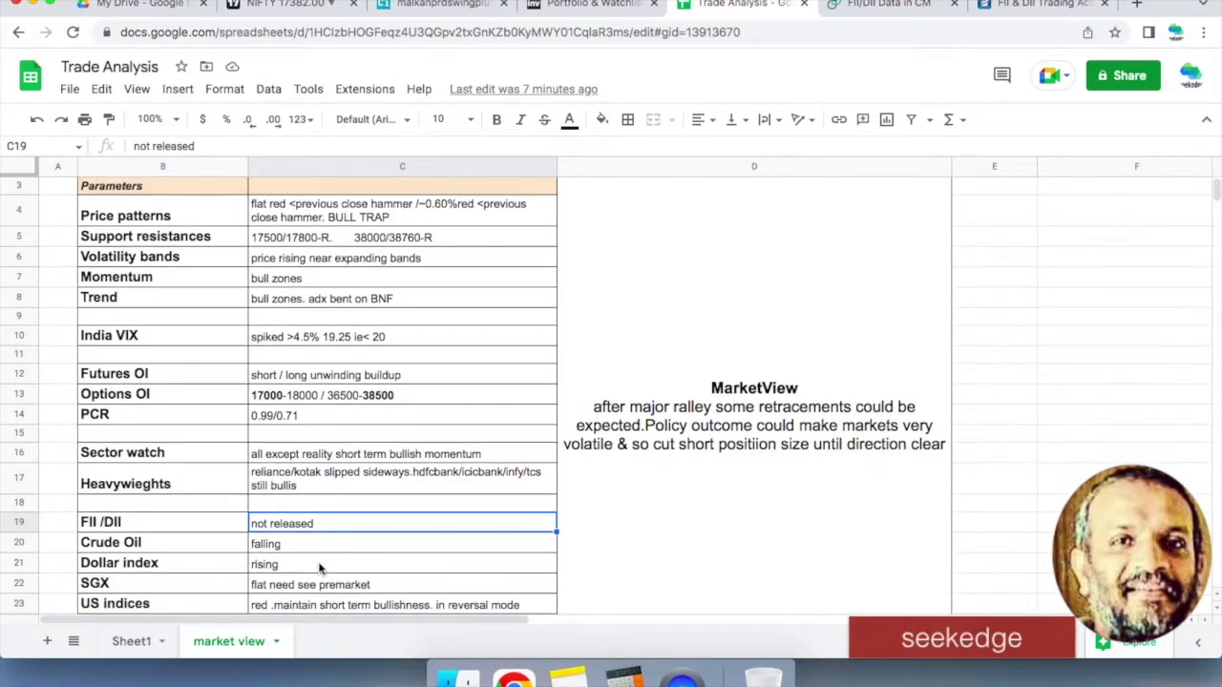
key(ctrl+Tab)
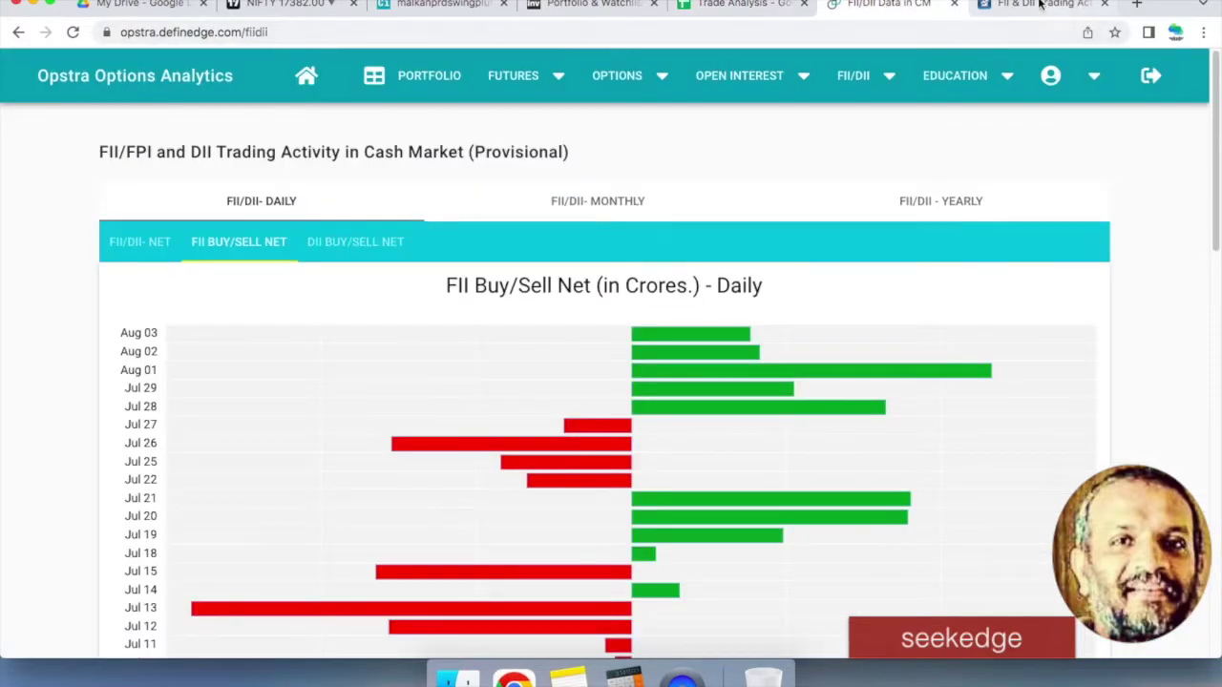
key(ctrl+Tab)
click(72, 32)
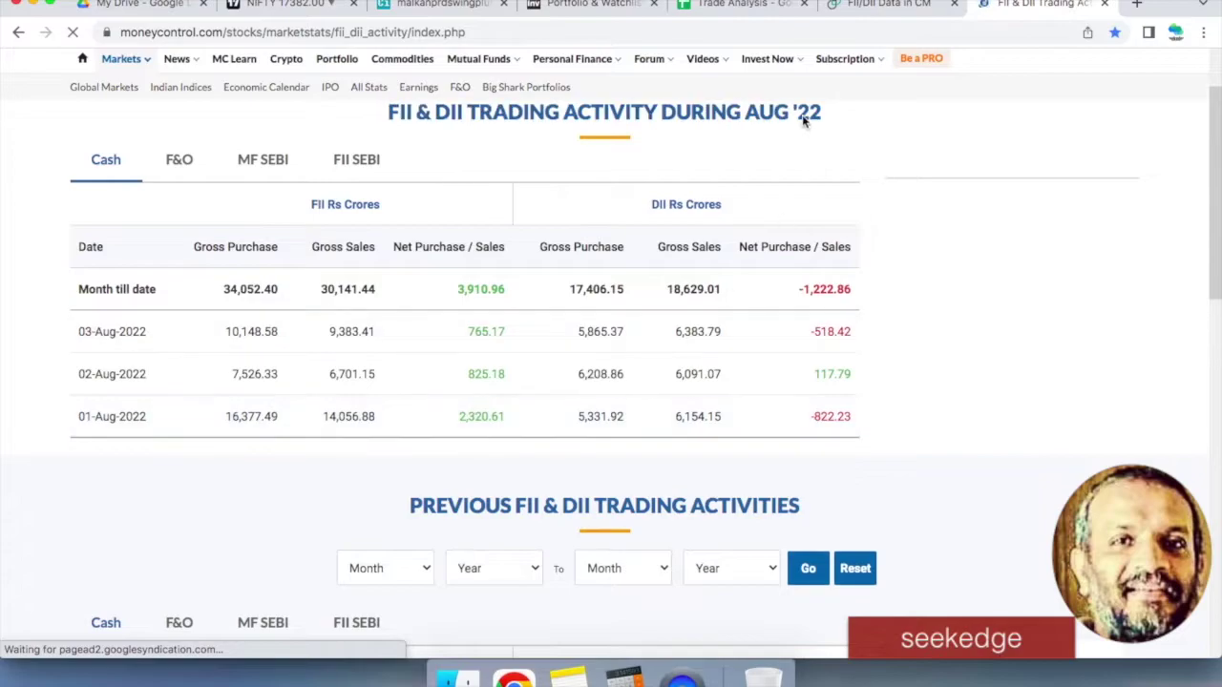
click(441, 5)
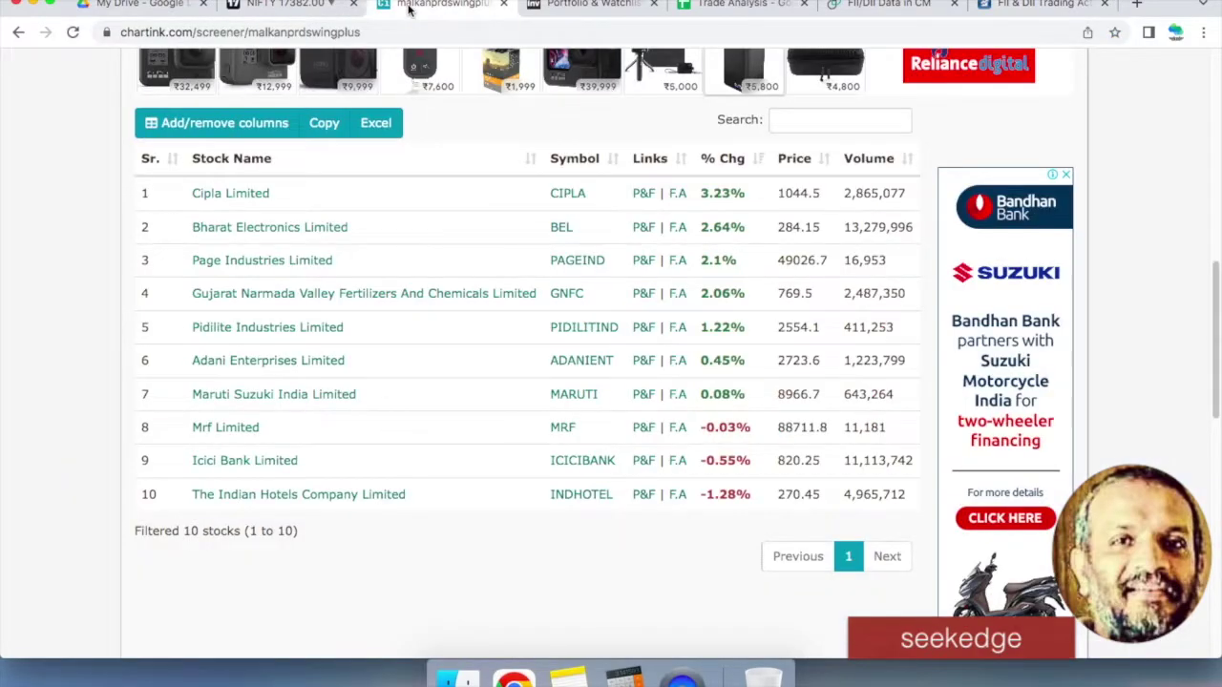
click(289, 5)
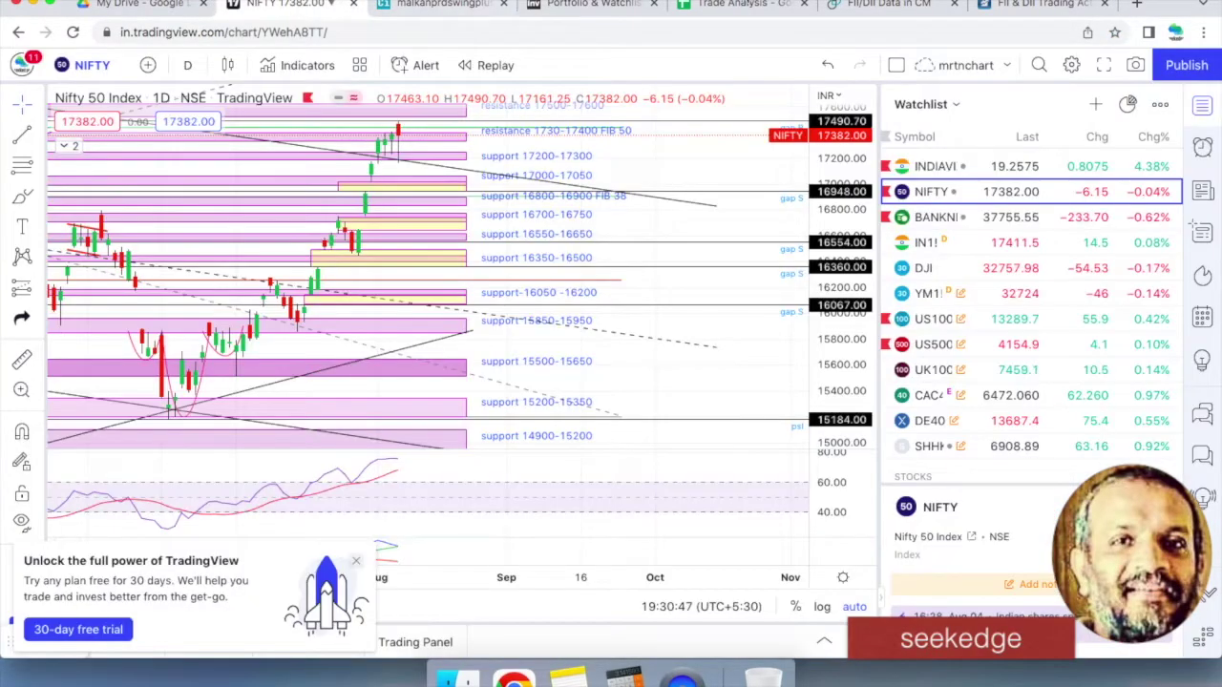
click(744, 4)
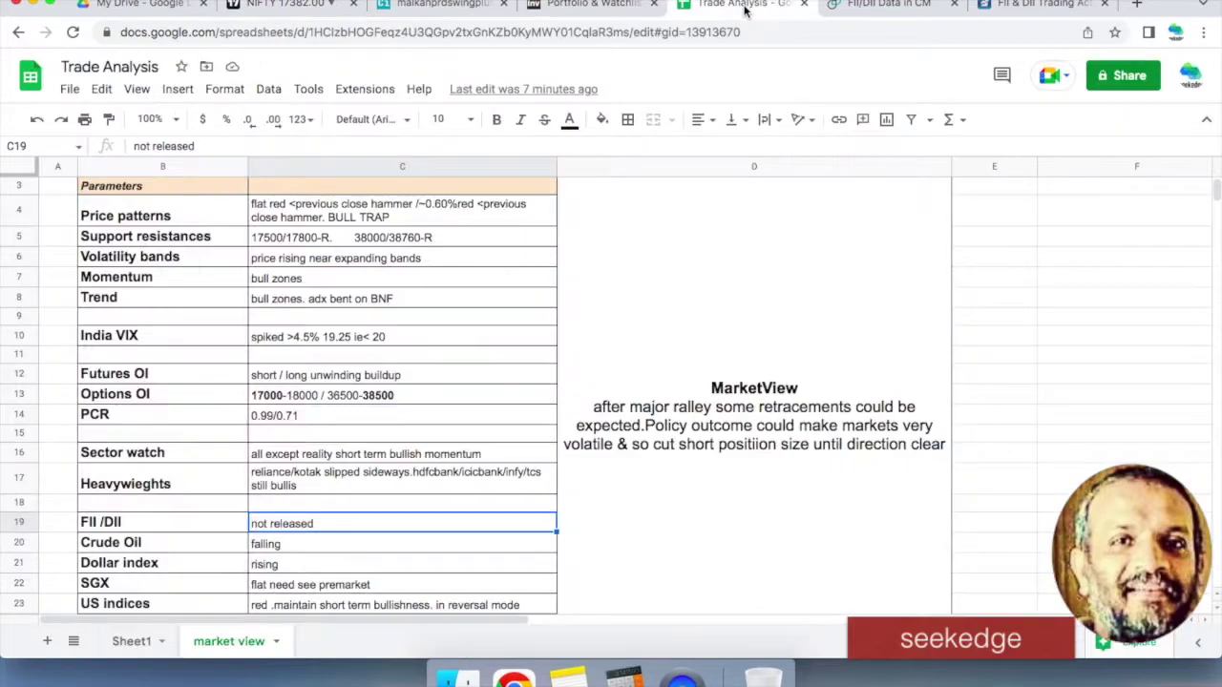
click(869, 8)
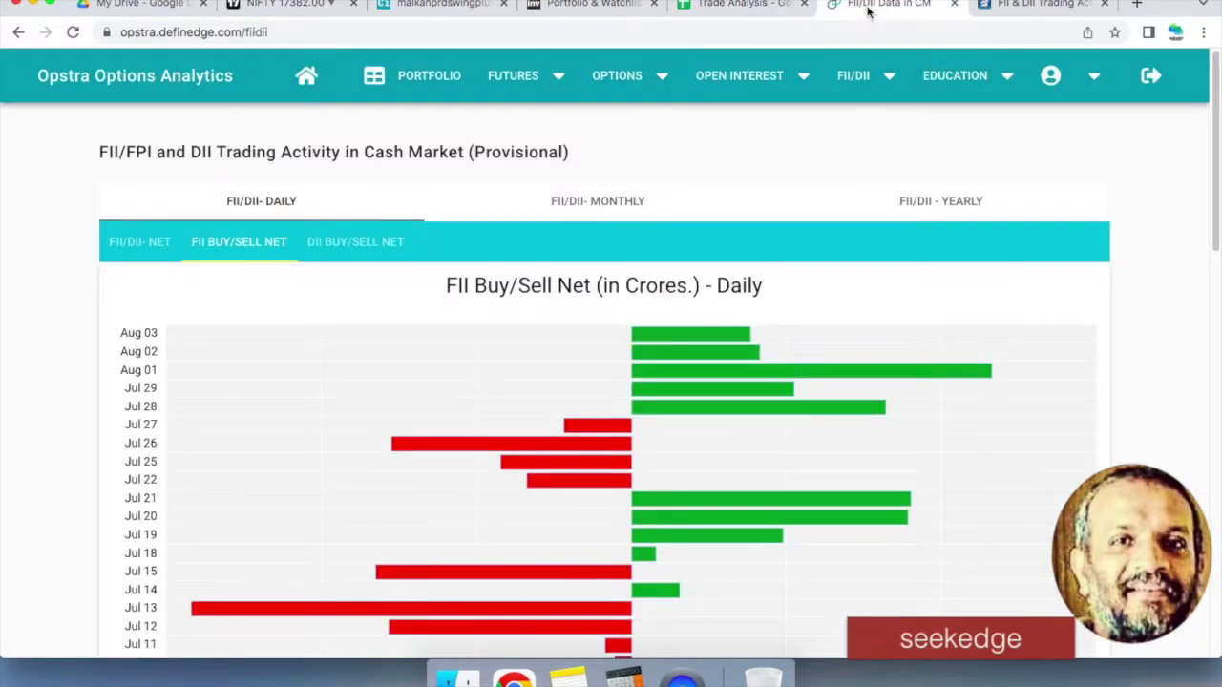
click(740, 8)
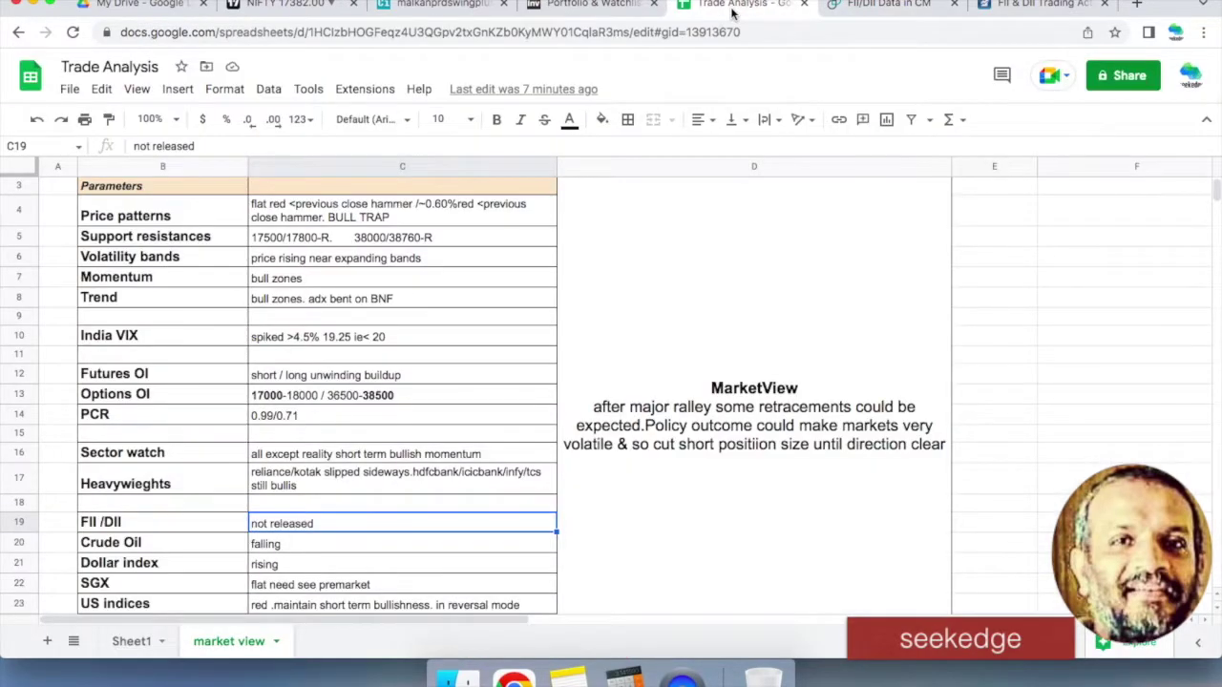
Go through the FII/DII, Crude Oil and Dollar index entries.
click(642, 528)
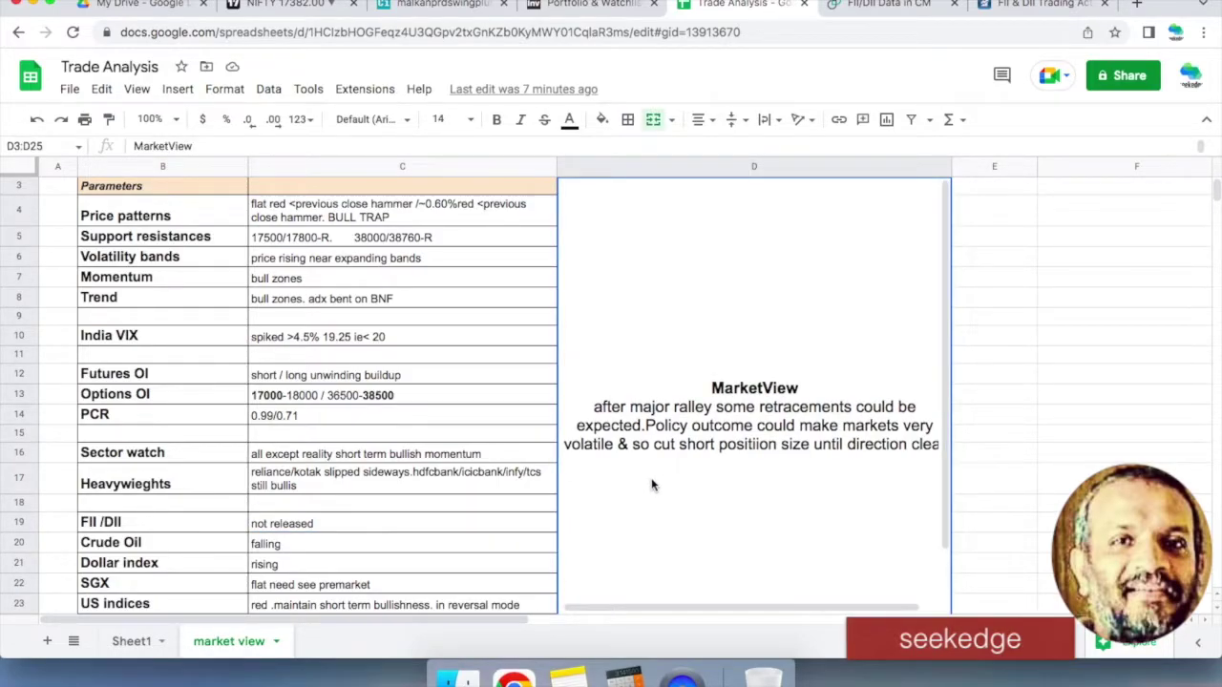
click(283, 562)
click(280, 532)
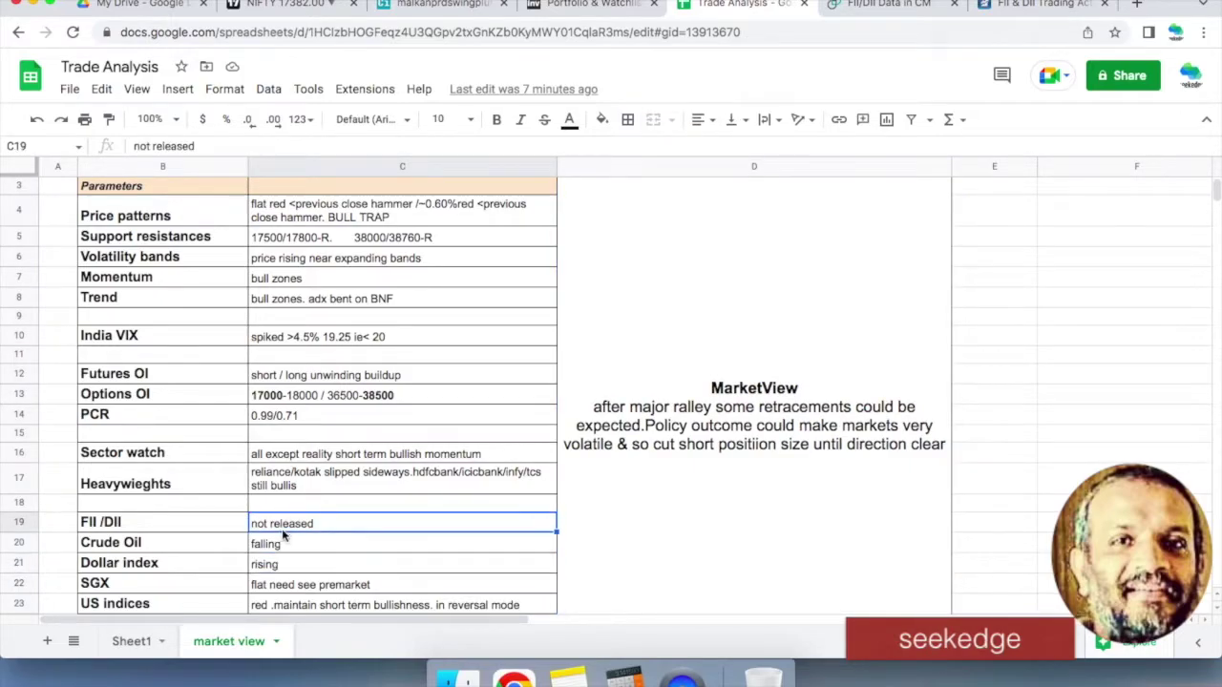
click(298, 548)
key(Down)
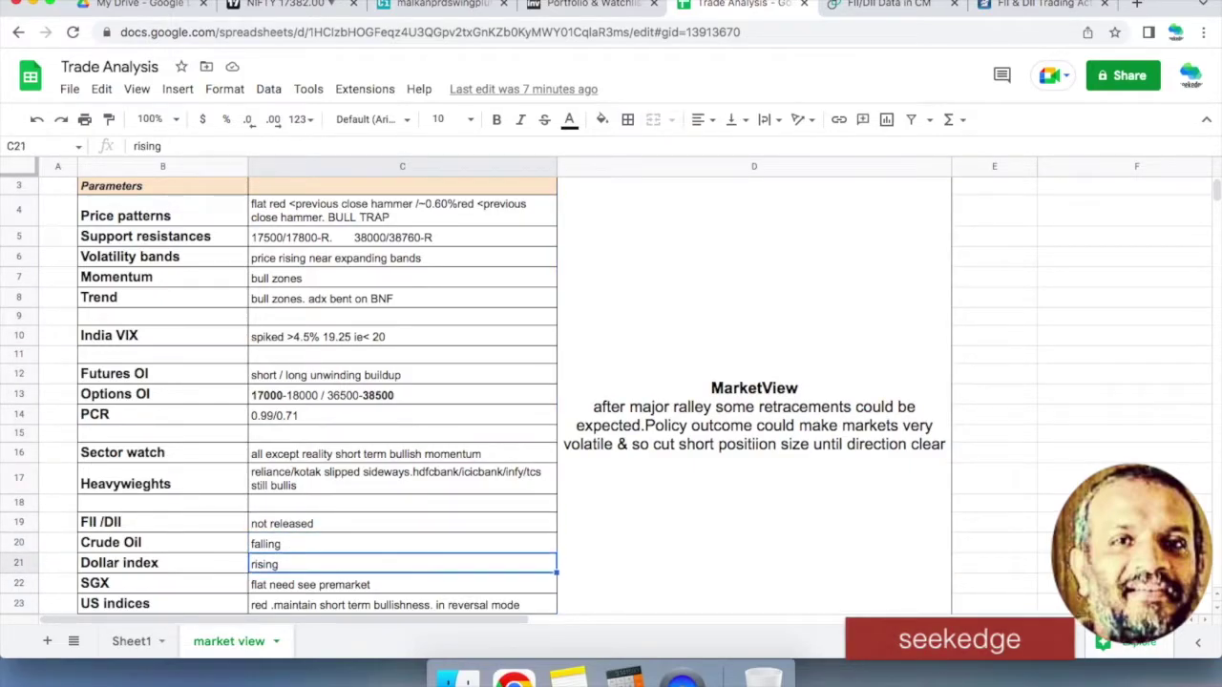
key(Up)
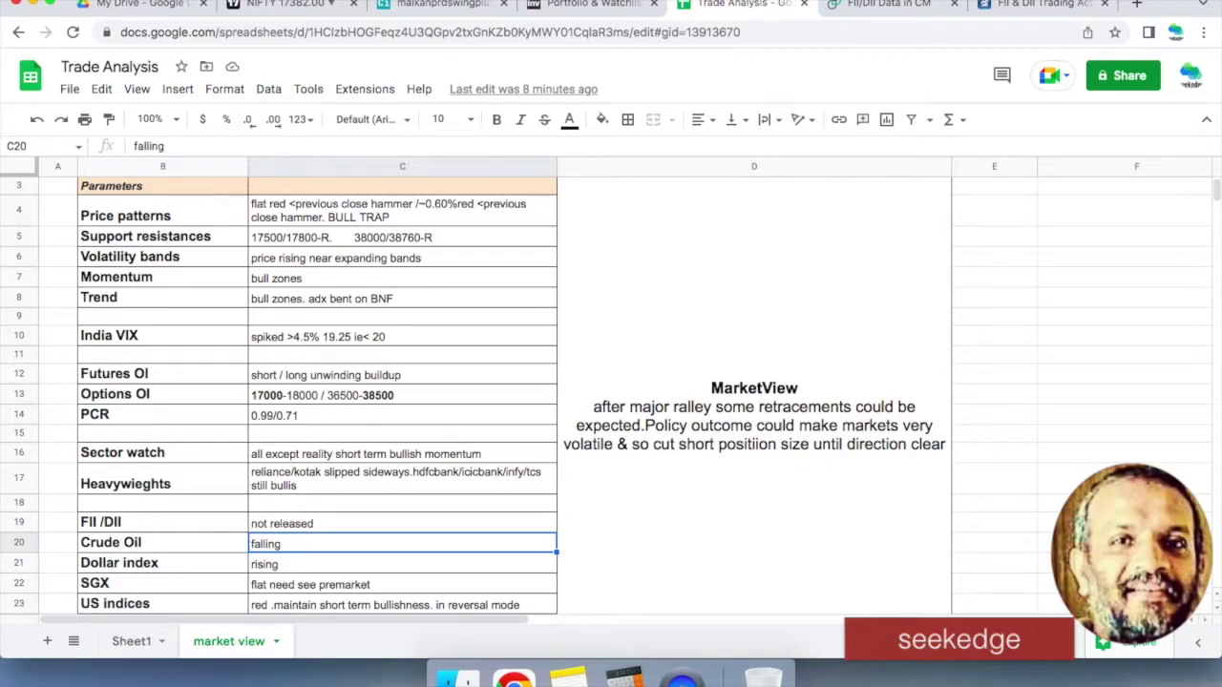
Set the Dollar index entry to "falling/rising".
key(Down)
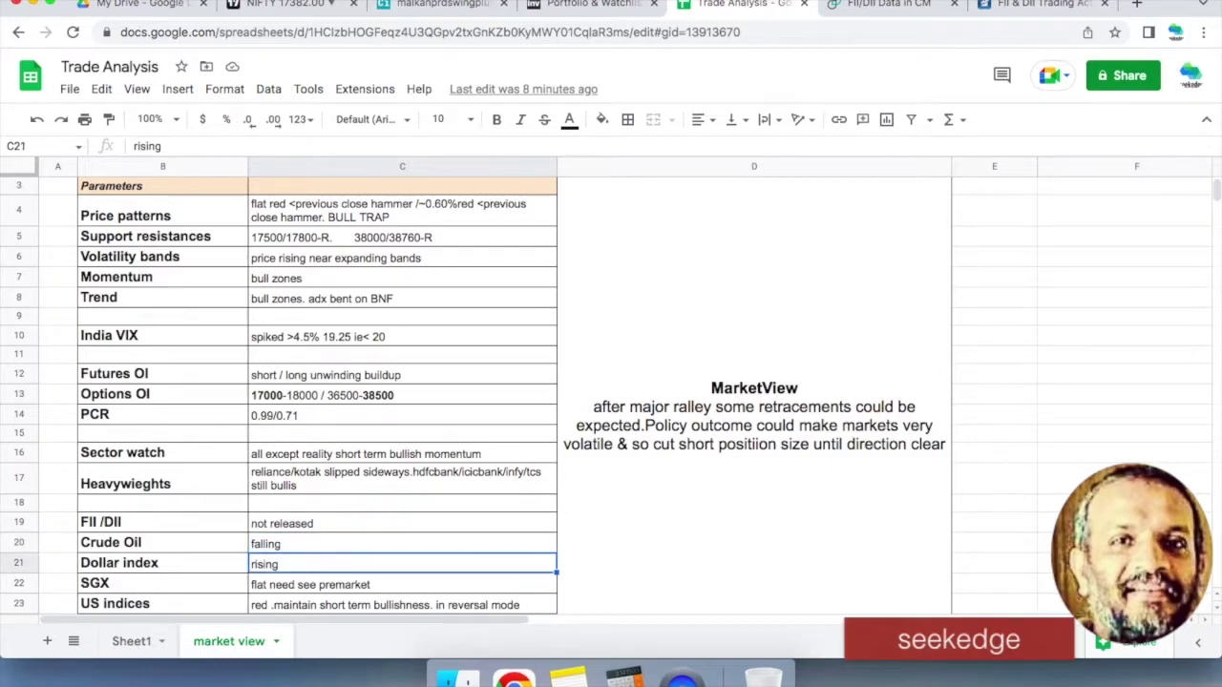
text(falling)
key(Tab)
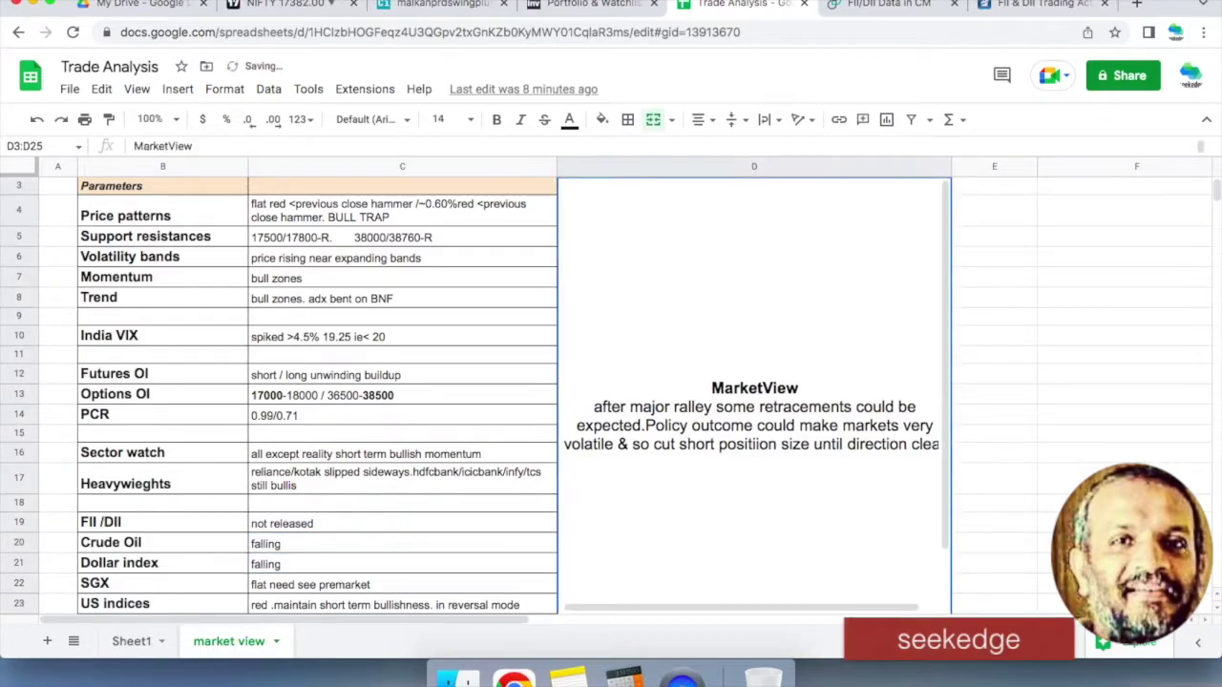
click(304, 564)
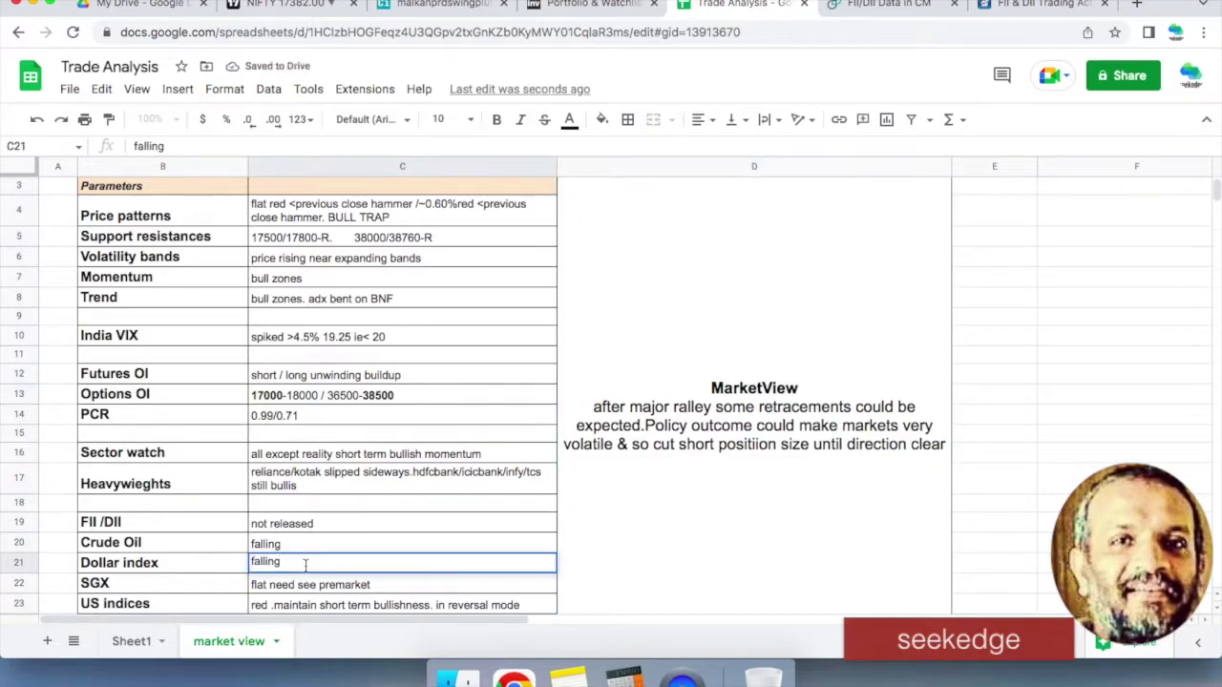
text(/rising)
key(Return)
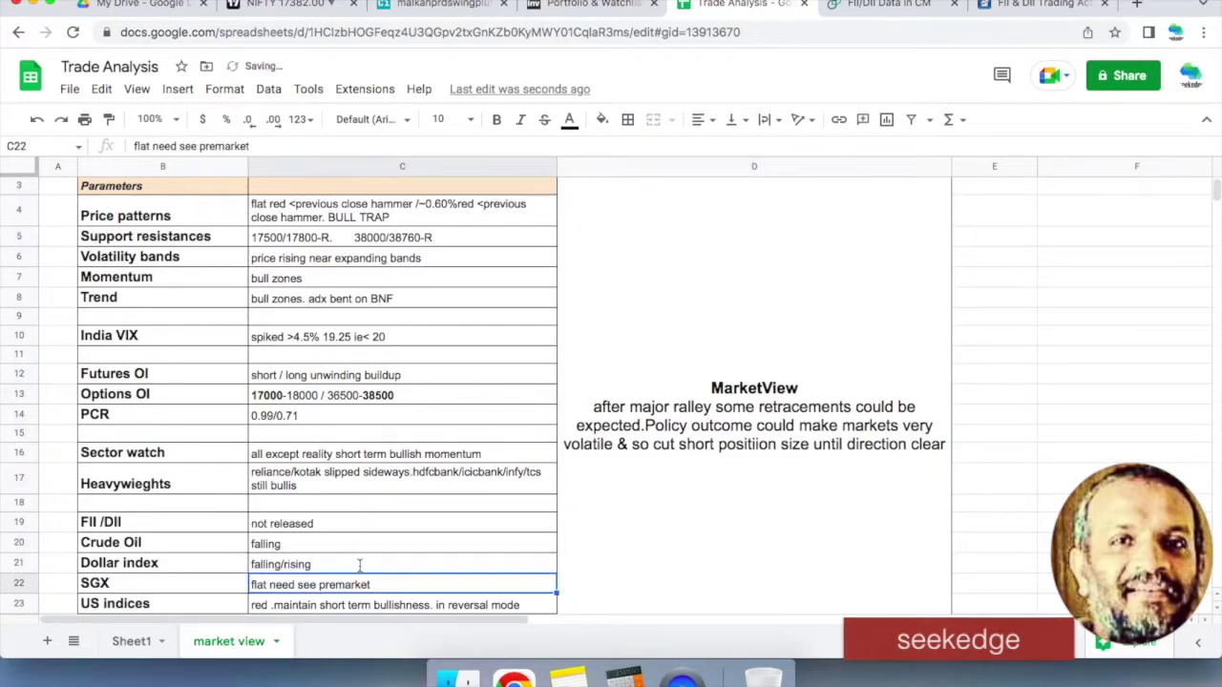
Review the SGX and US indices entries.
click(391, 503)
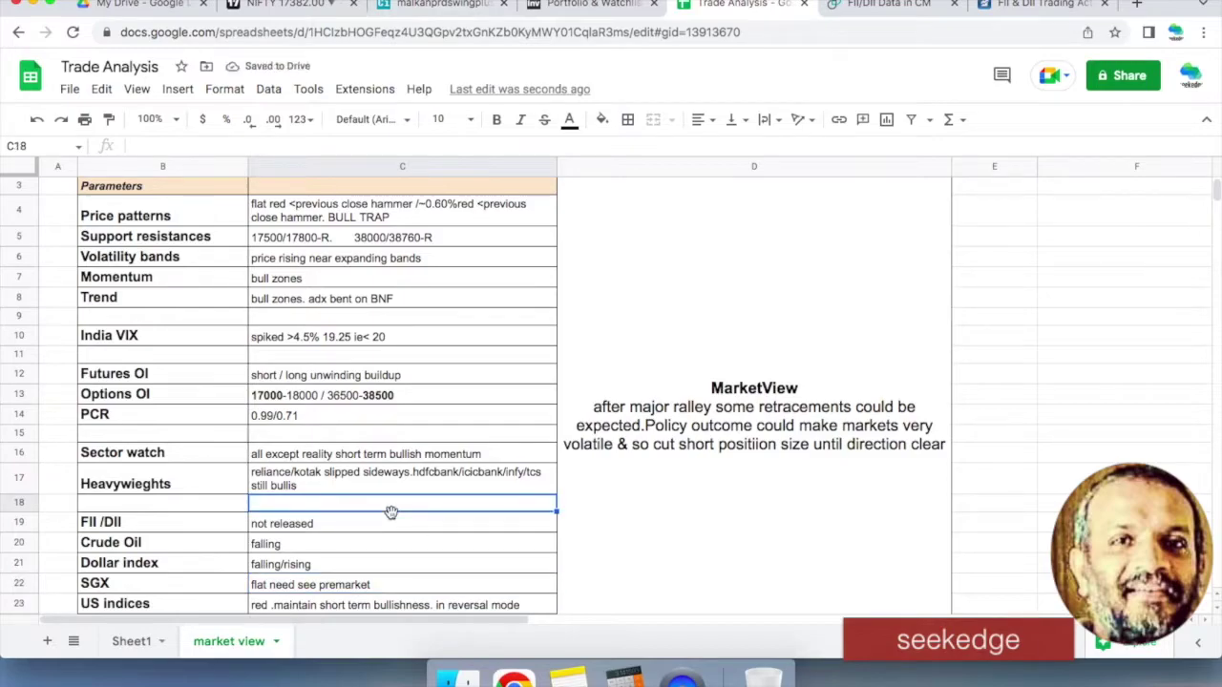
key(Down)
key(Down)
key(Down)
key(Down)
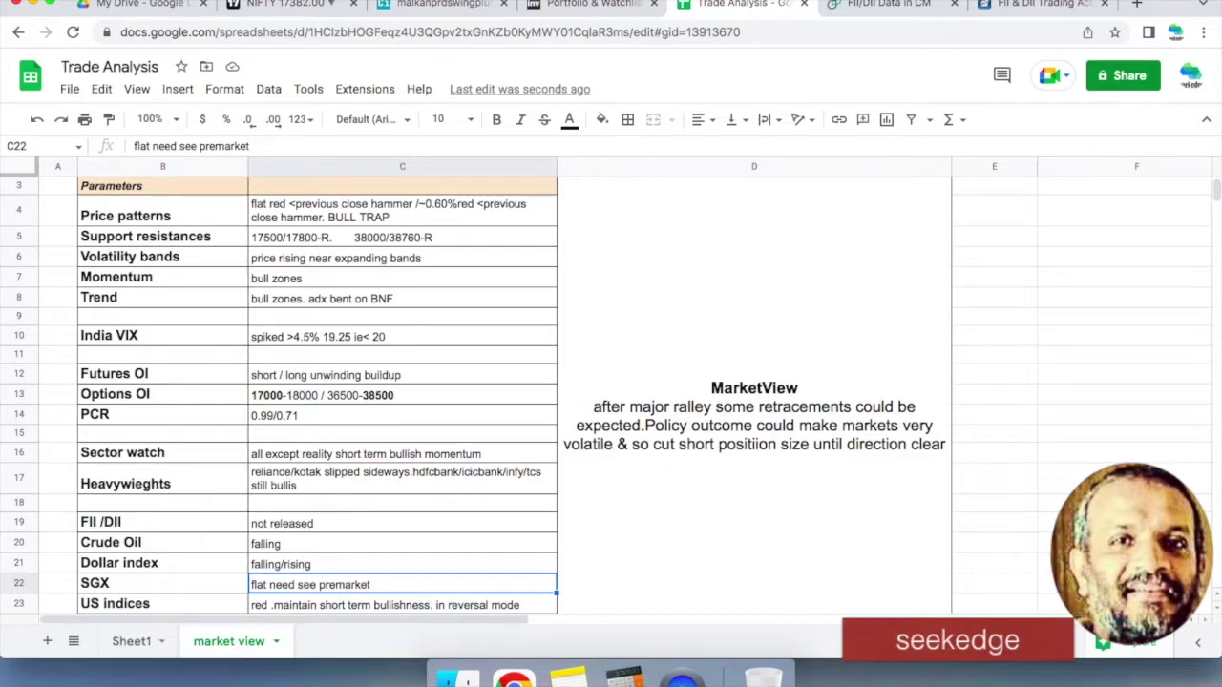
key(Down)
key(Down)
key(Up)
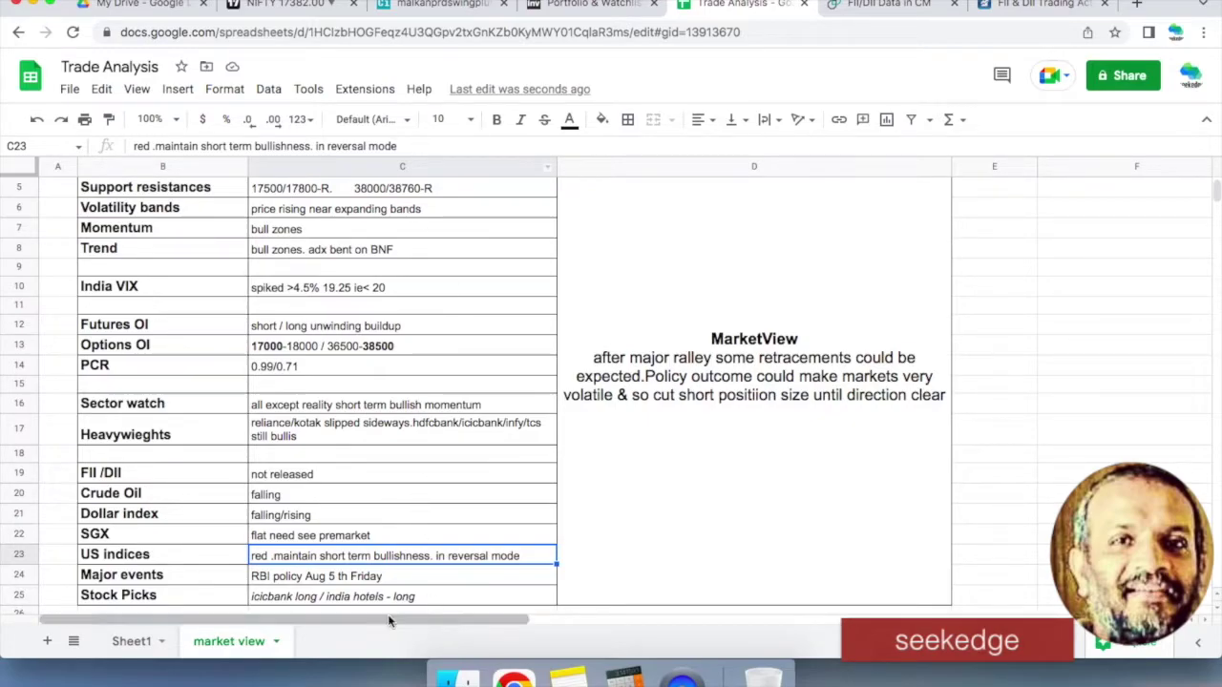
Review the Major events and Stock Picks entries and the MarketView summary.
click(375, 577)
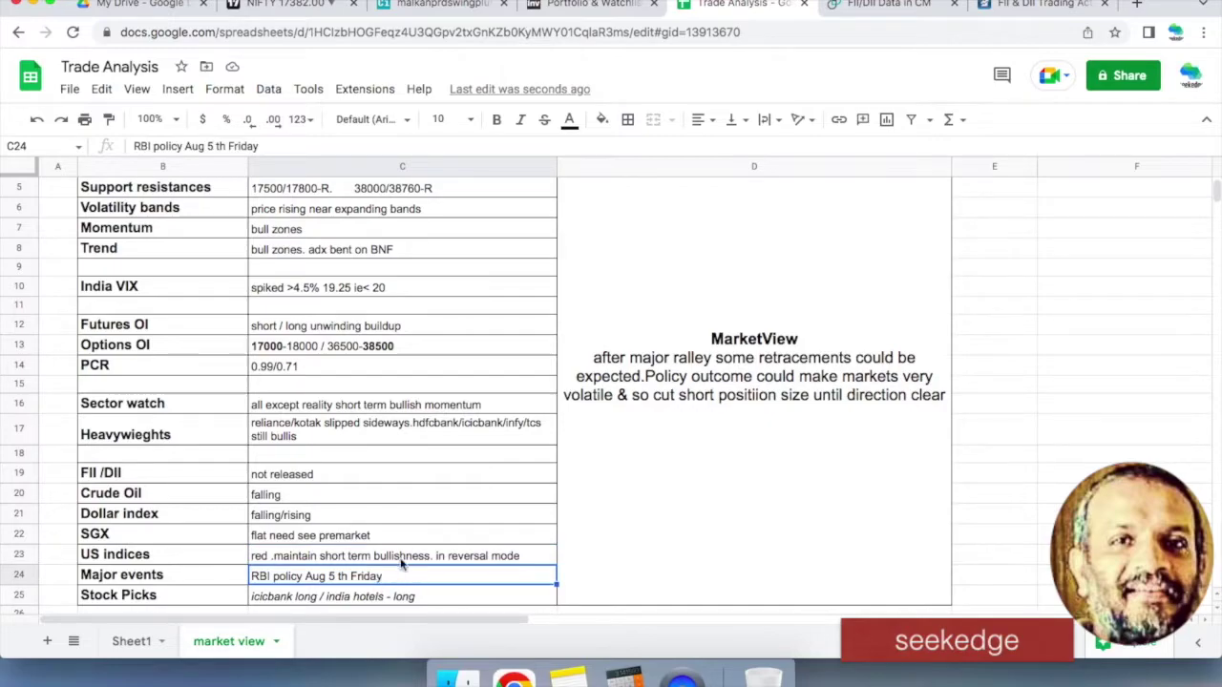
click(291, 600)
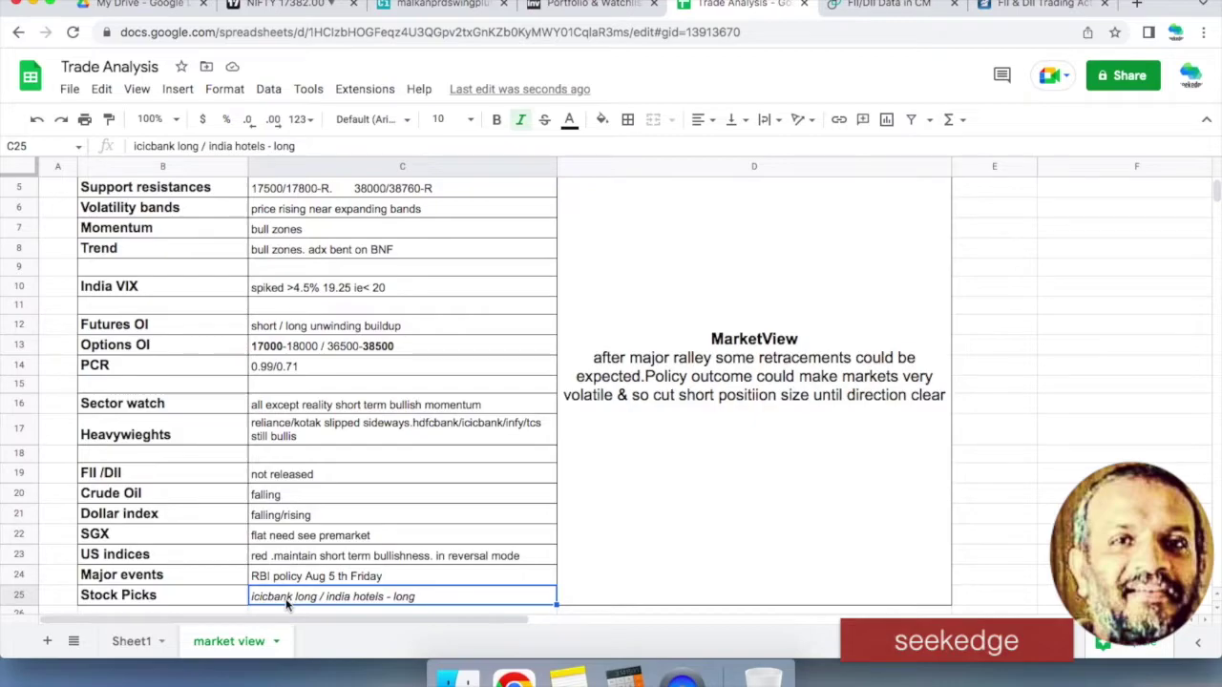
click(814, 540)
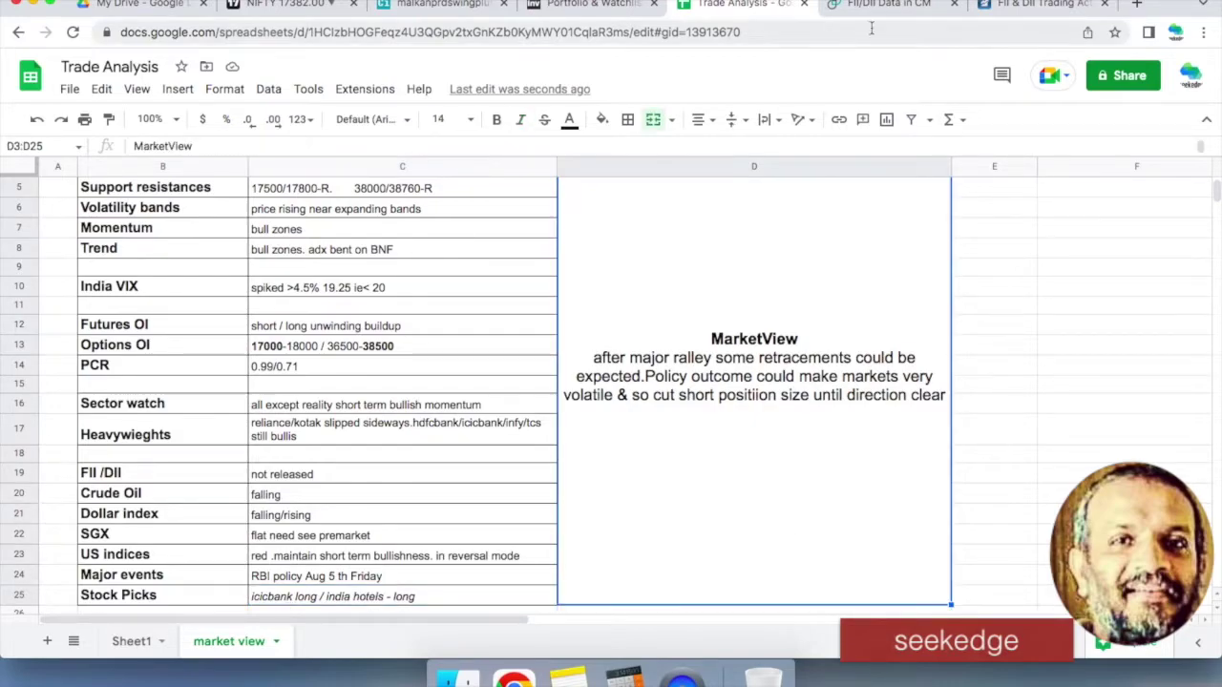
click(592, 4)
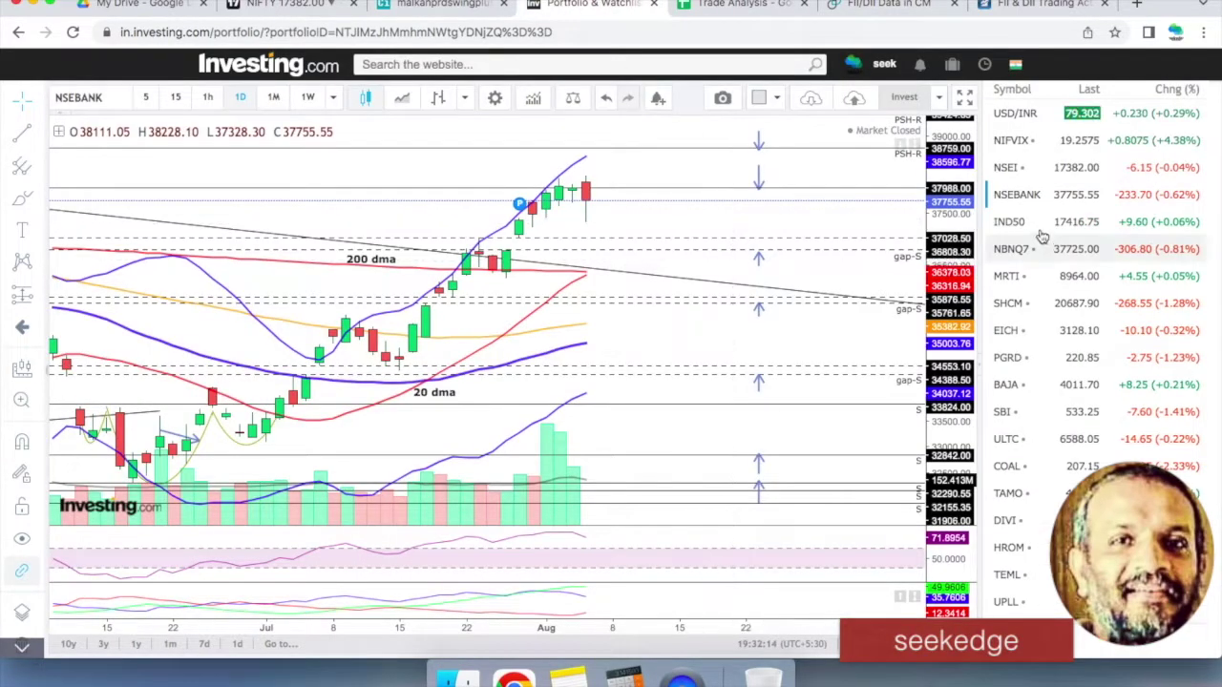
click(100, 95)
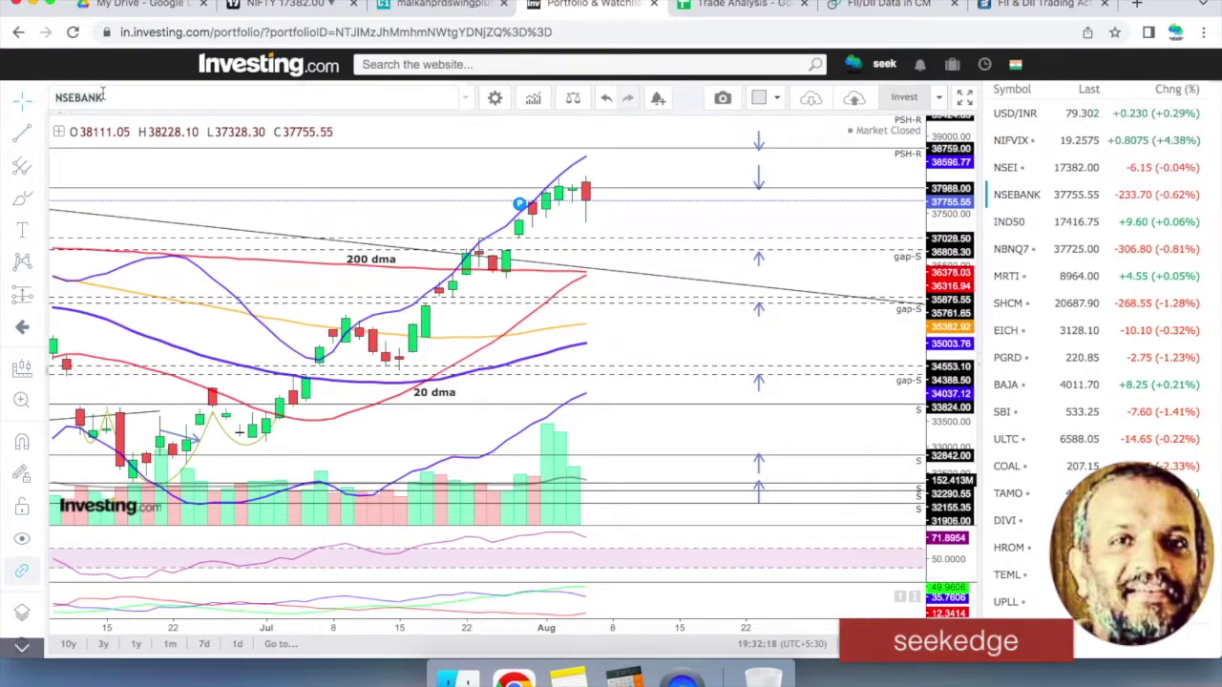
text(INDIA)
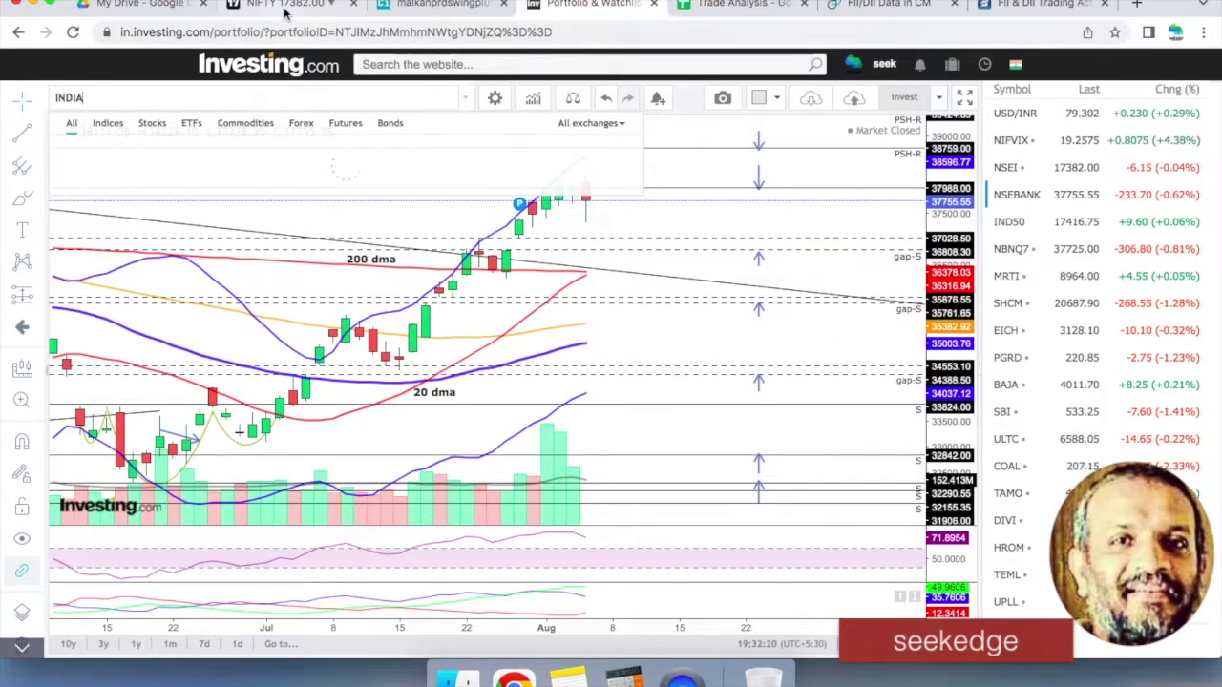
Switch to TradingView, search for "INDIA HOTEL" and open the NSE-listed Indian Hotels (INDHOTEL) chart.
click(286, 5)
click(93, 65)
text(INDIA HOTEL)
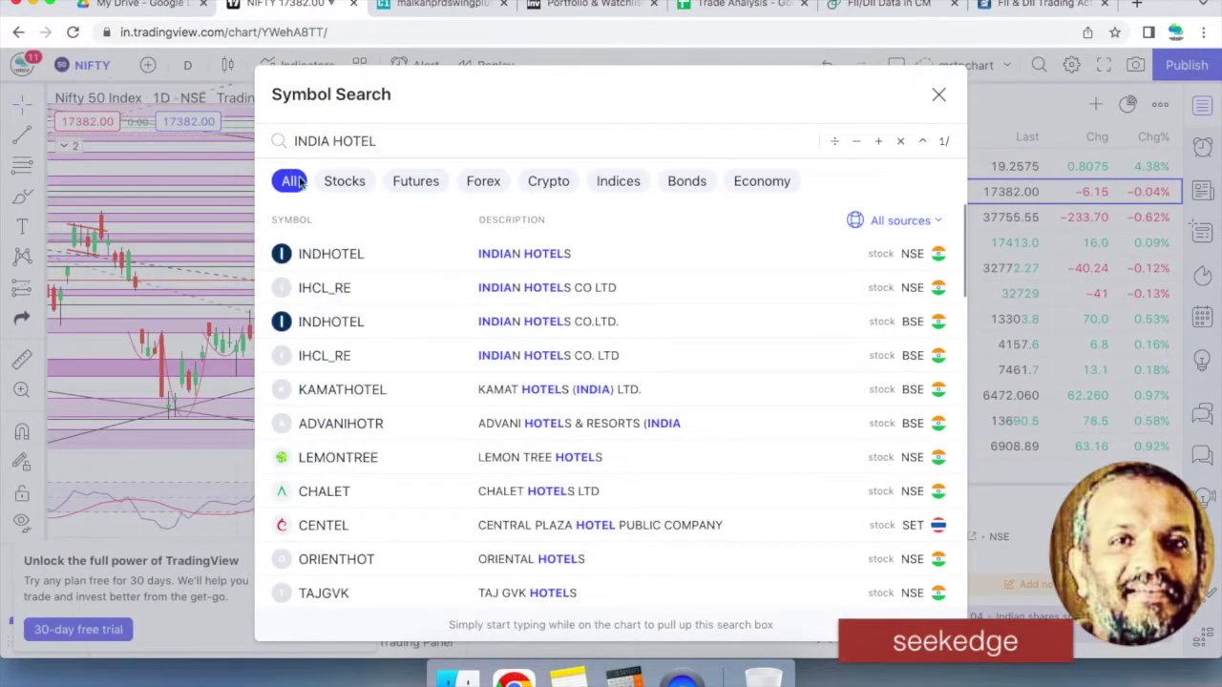
click(510, 253)
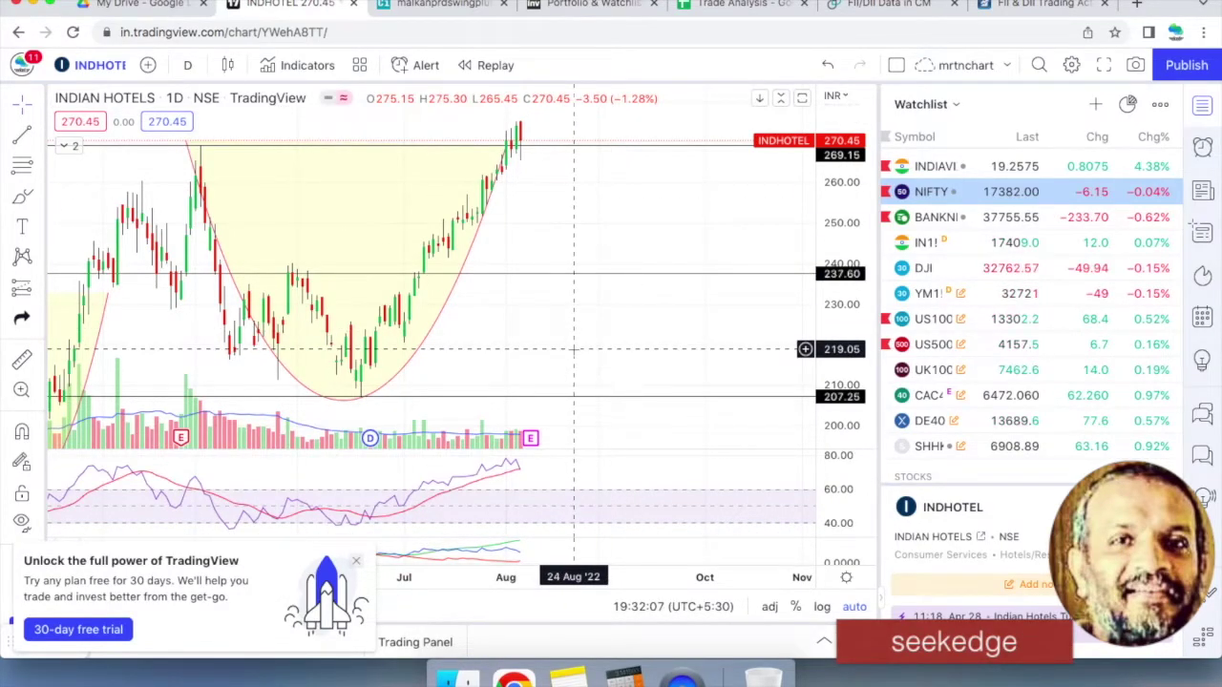
Search for the symbol "ICICI" and open the NSE-listed ICICI Bank (ICICIBANK) stock chart.
click(94, 65)
text(ICCI)
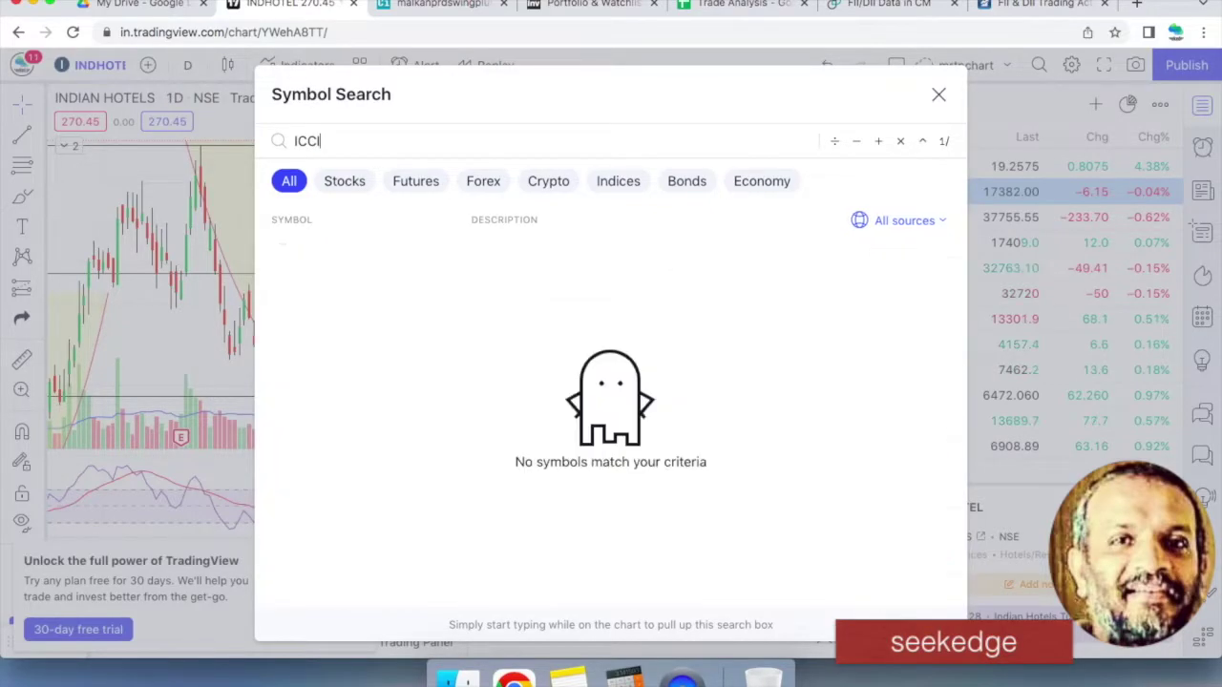
key(BackSpace)
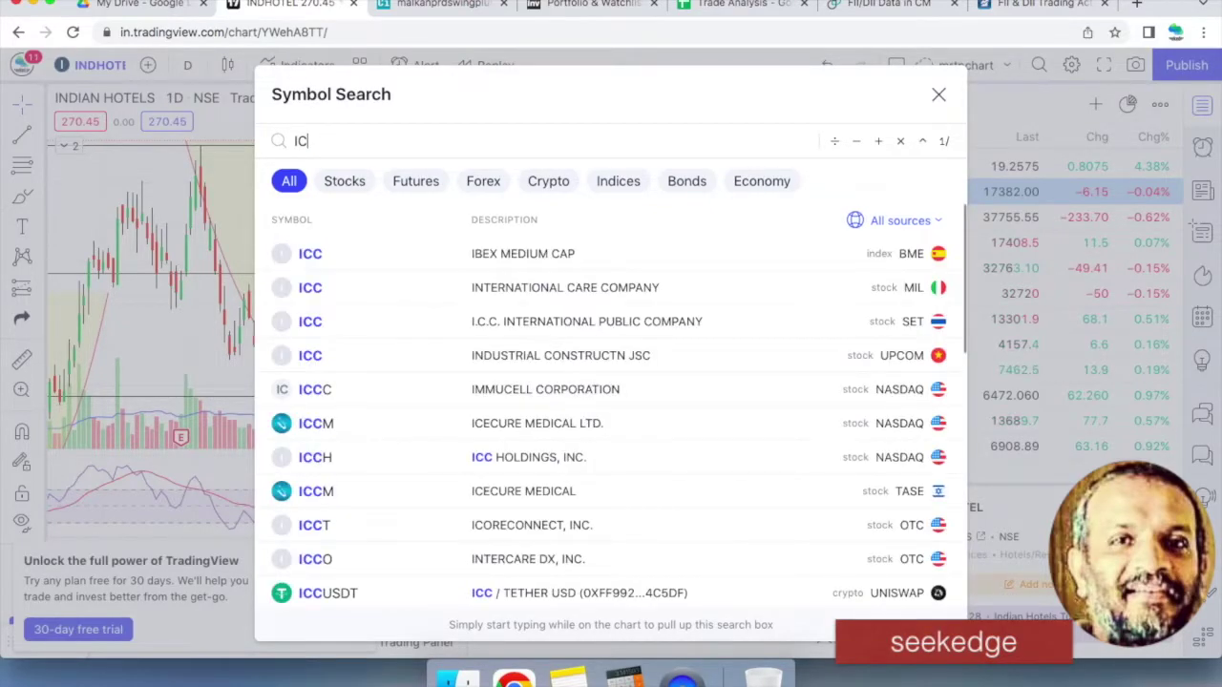
text(ICI)
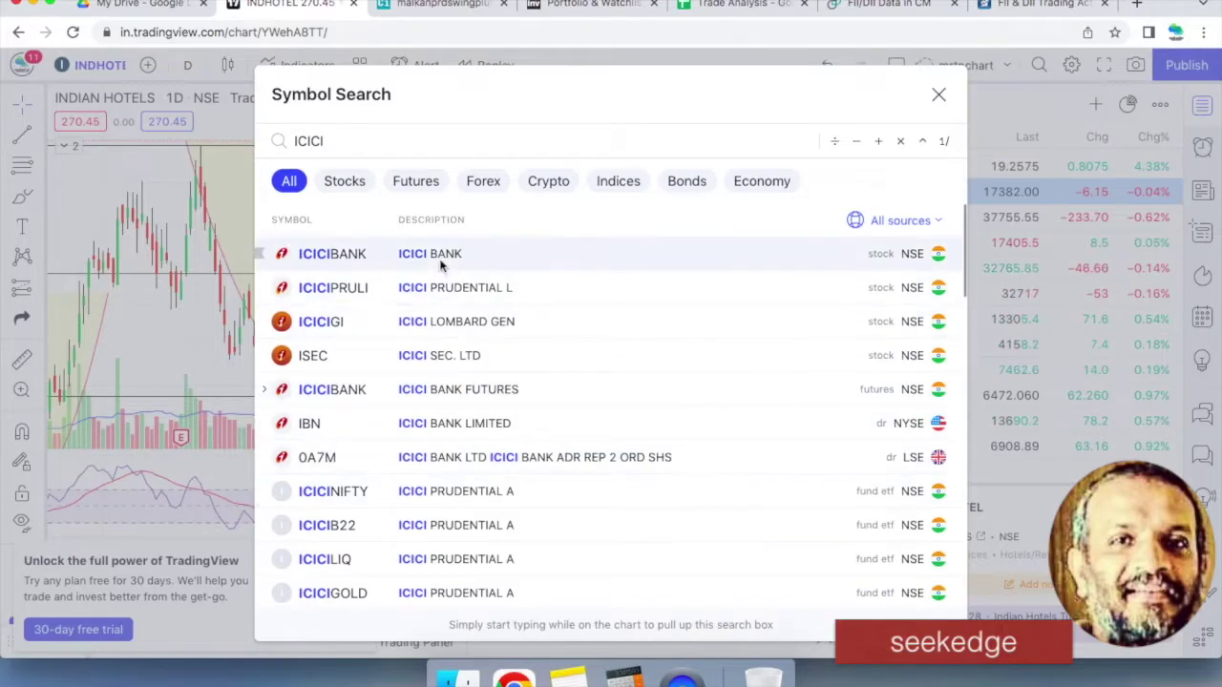
click(441, 265)
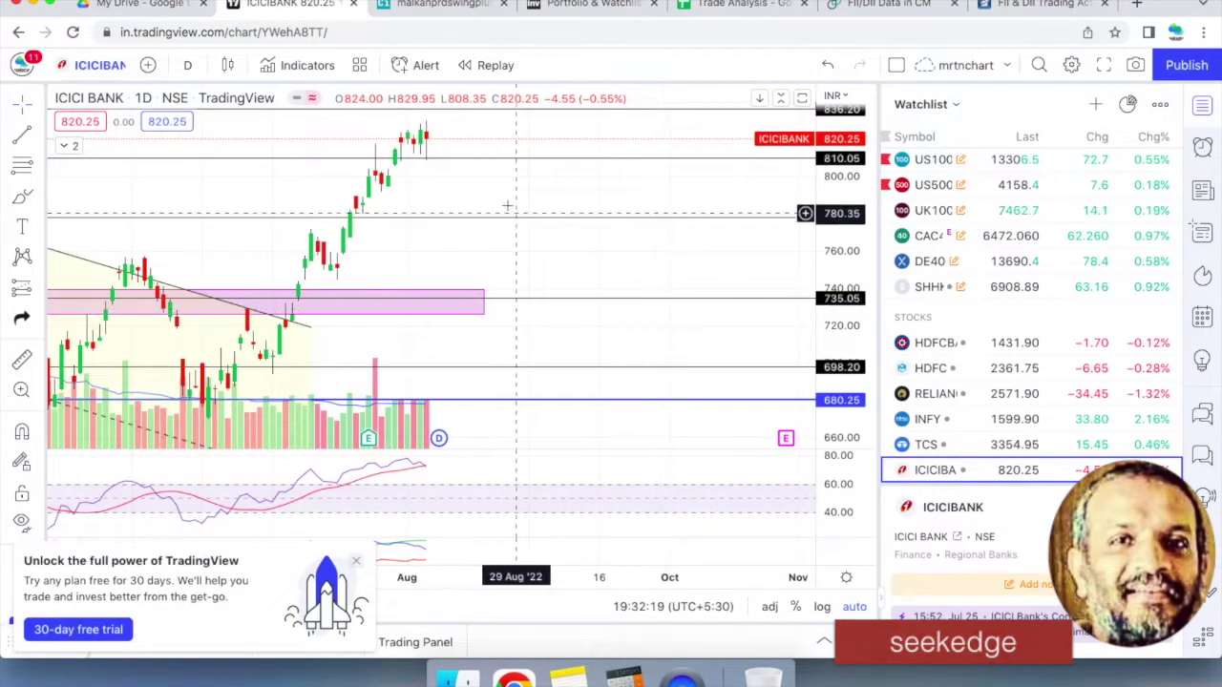
Examine the ICICI Bank daily chart's price action around its descending channel, support zone and resistance levels.
scroll(657, 200, left, 5)
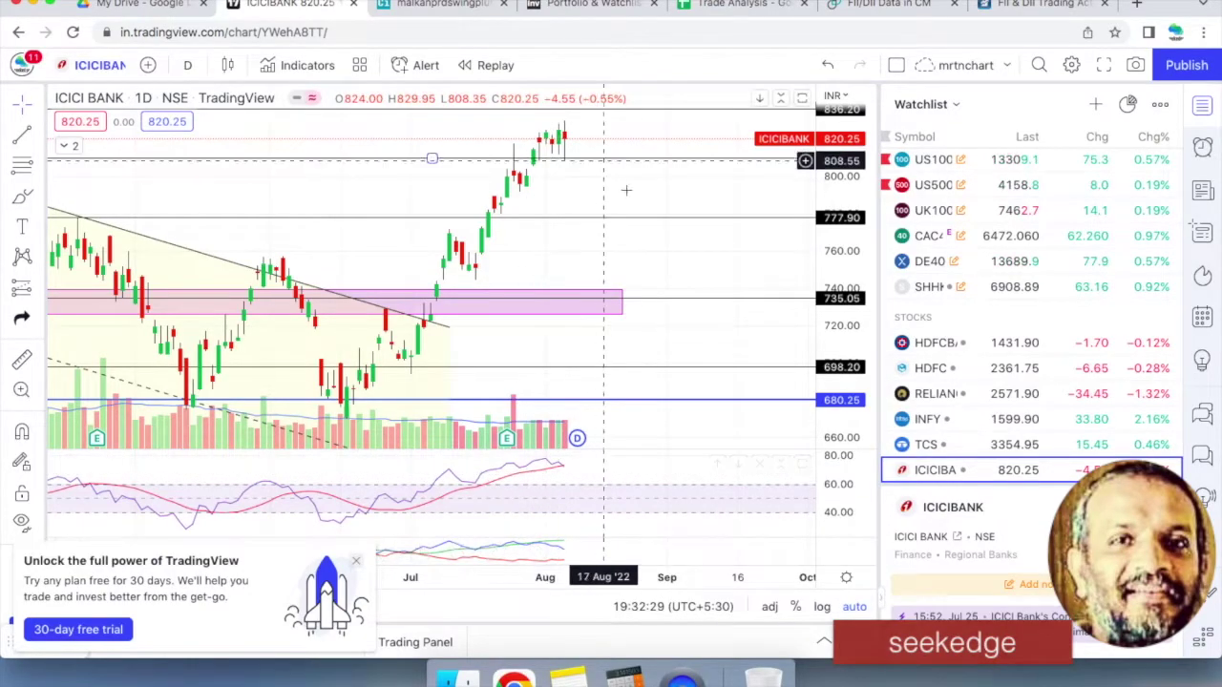
scroll(649, 162, down, 3)
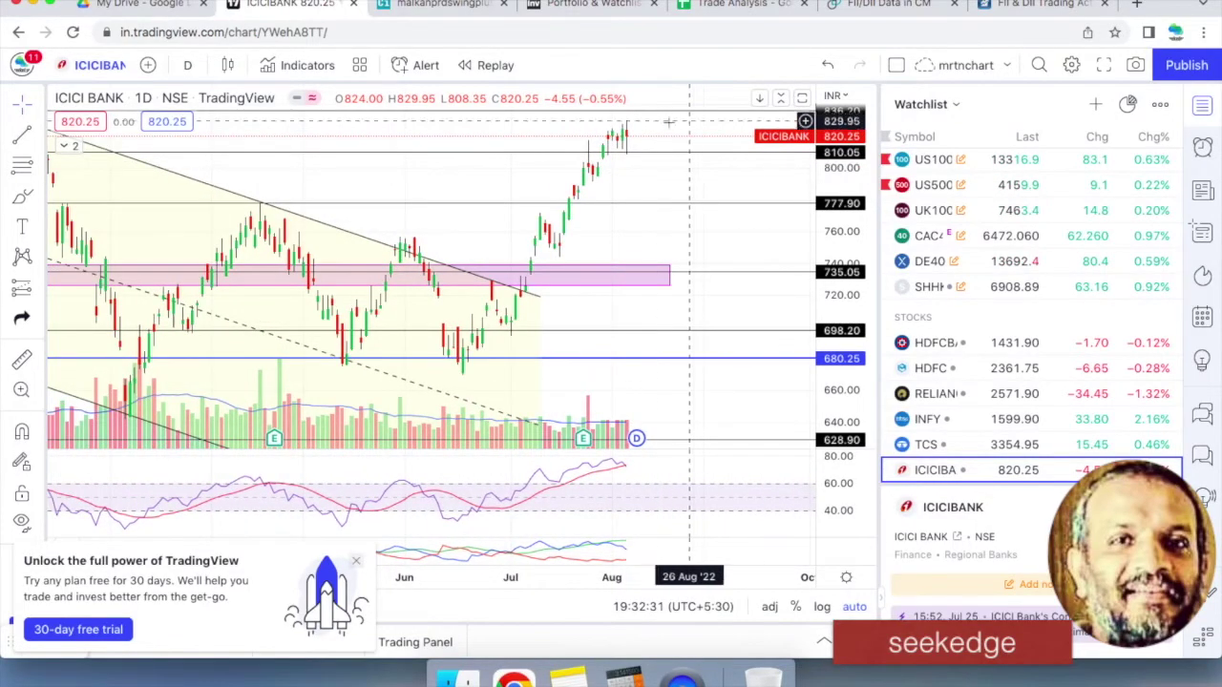
scroll(674, 128, down, 2)
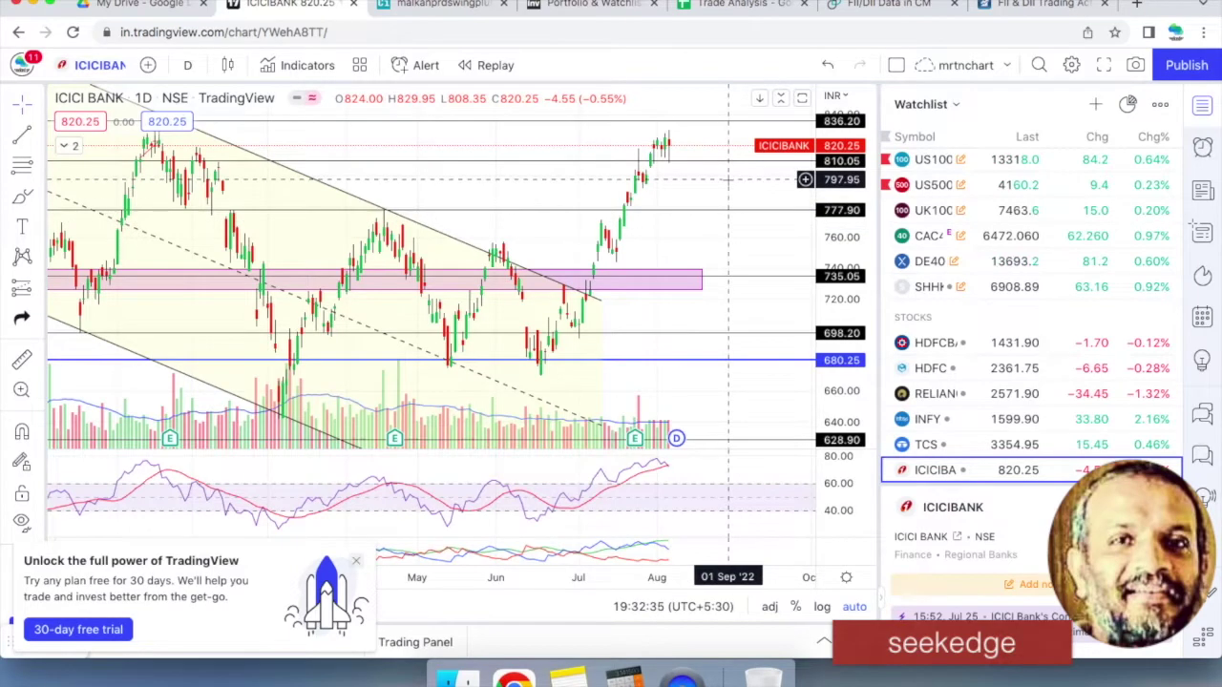
scroll(729, 178, down, 3)
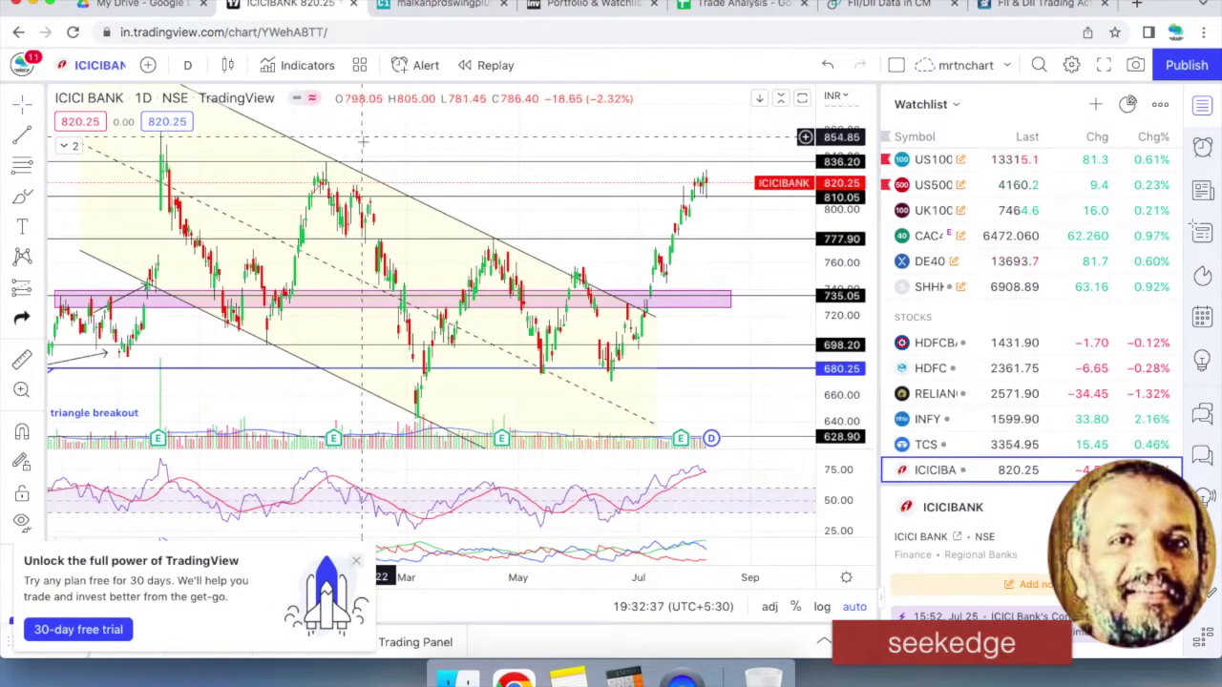
scroll(381, 133, down, 1)
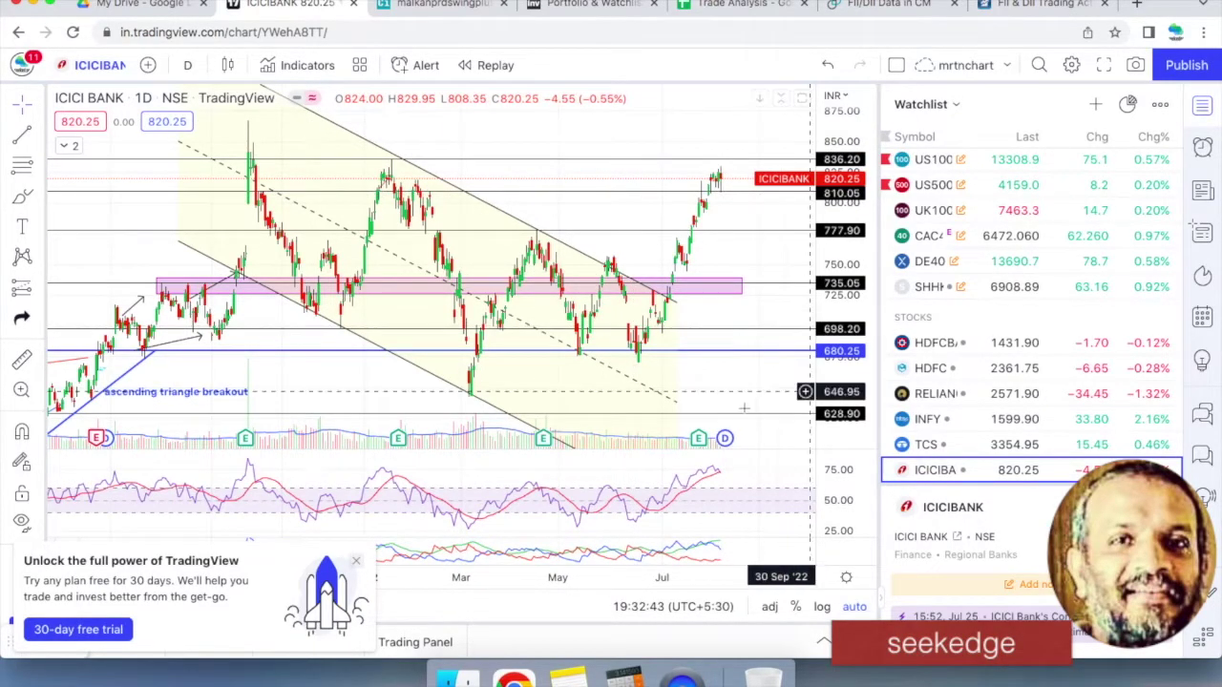
scroll(706, 451, up, 2)
scroll(706, 450, up, 2)
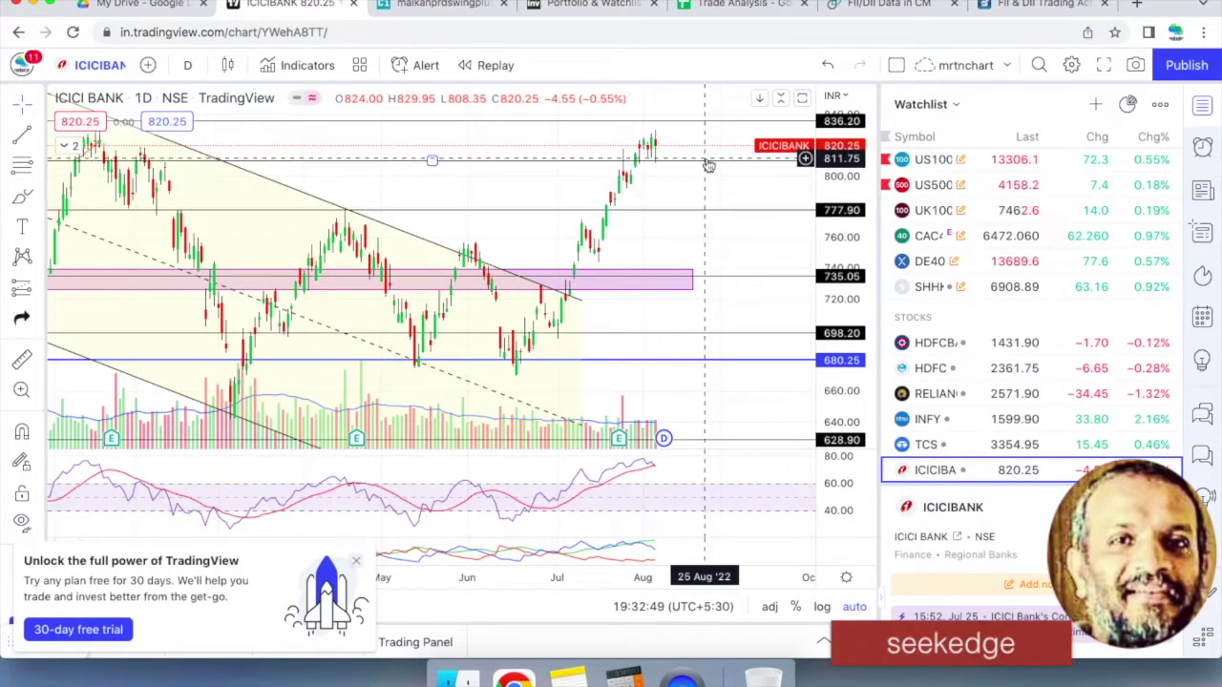
scroll(741, 218, down, 2)
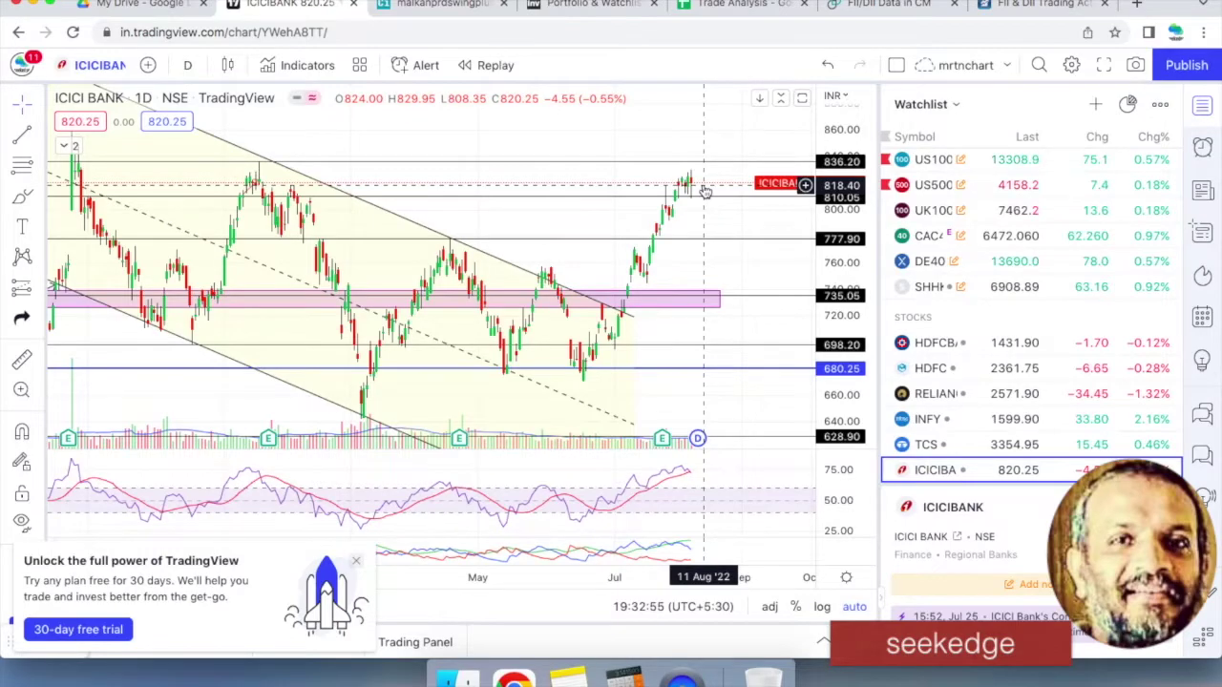
Switch back to the Trade Analysis spreadsheet and review the MarketView summary on the market view sheet.
click(731, 4)
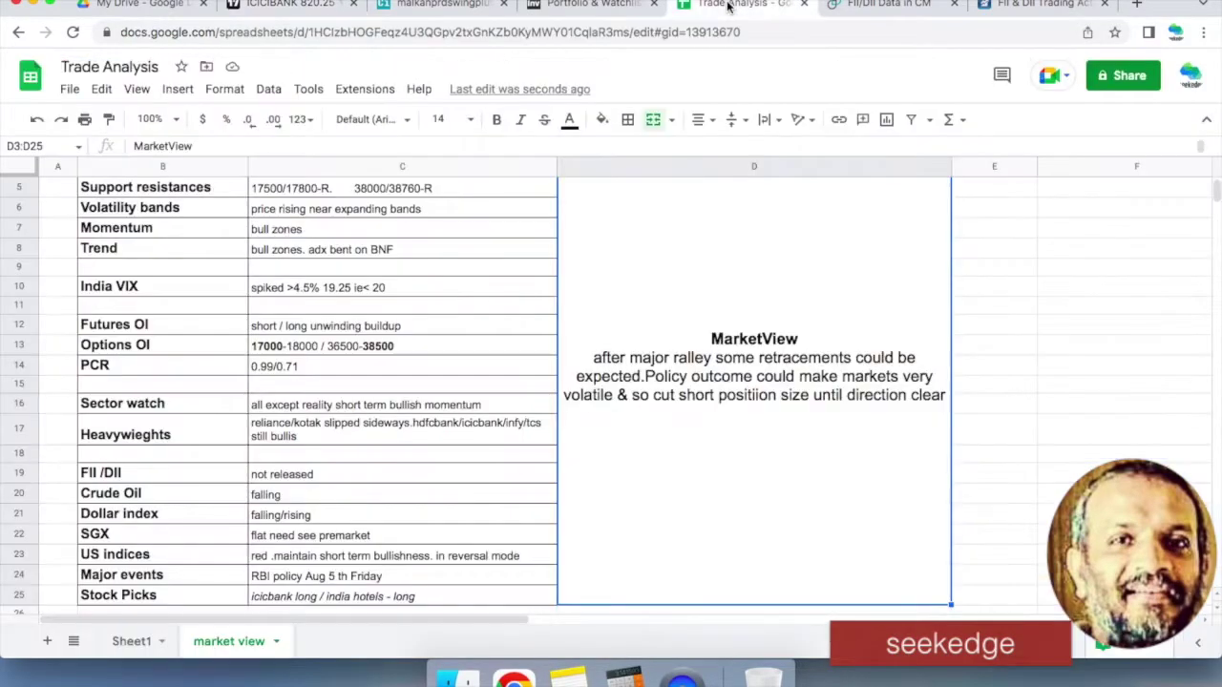
click(398, 521)
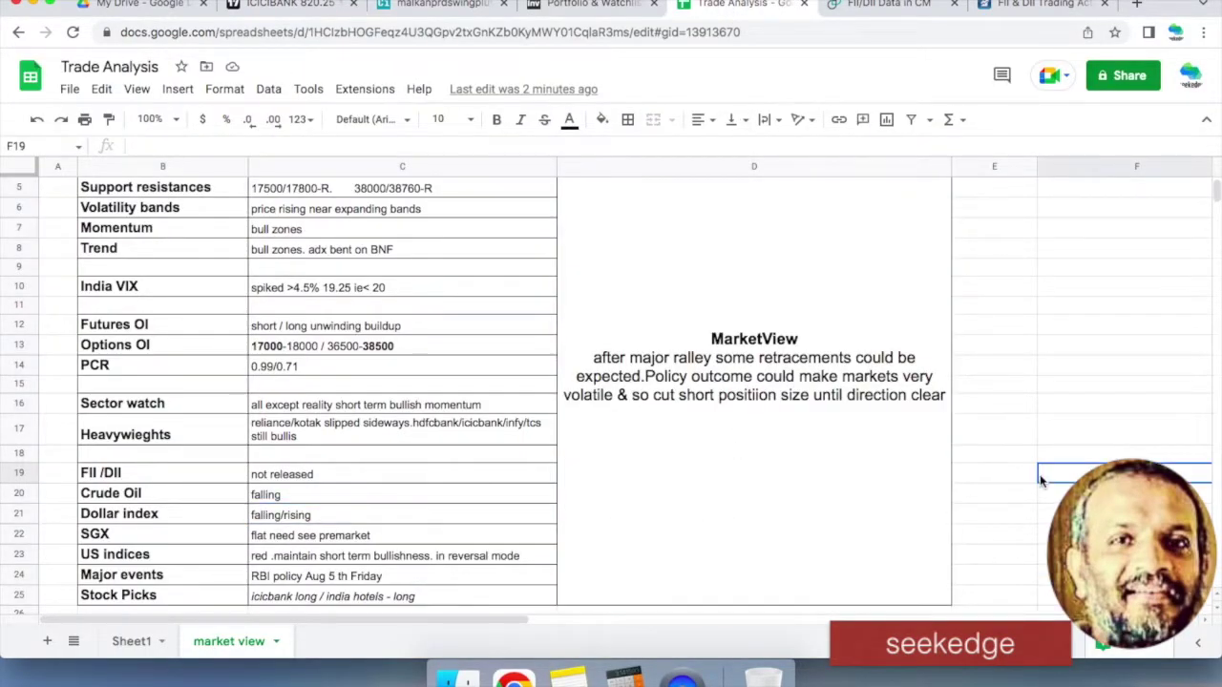
click(885, 481)
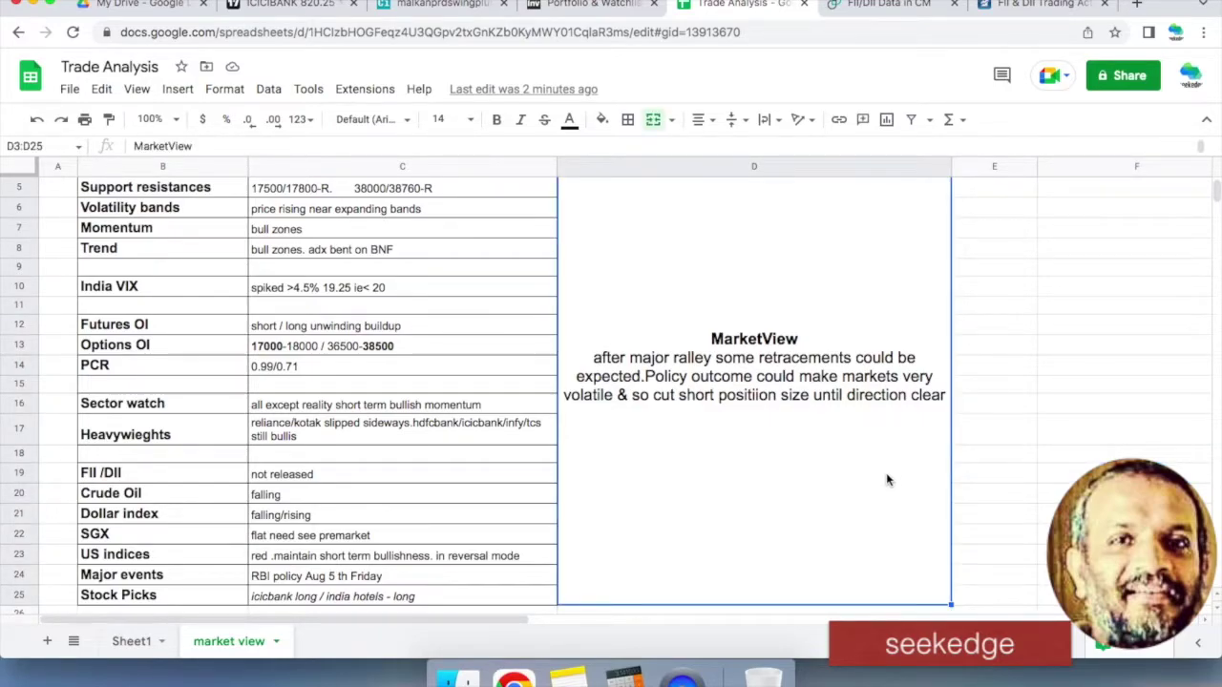
click(985, 462)
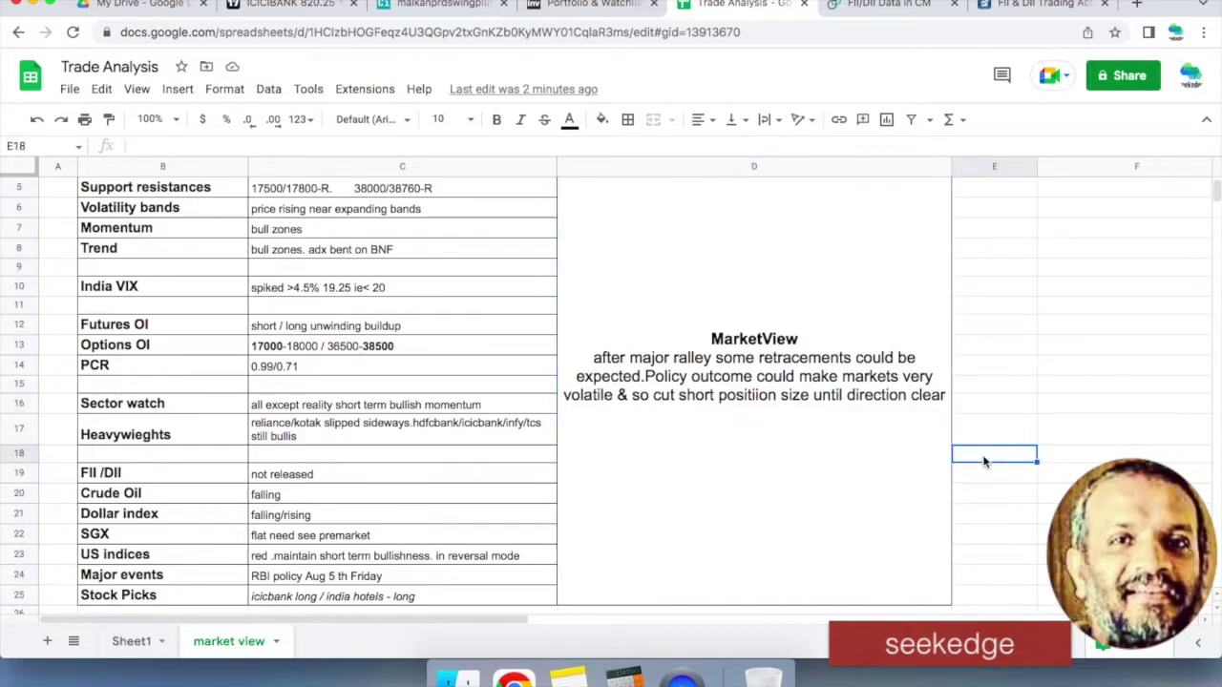
click(987, 437)
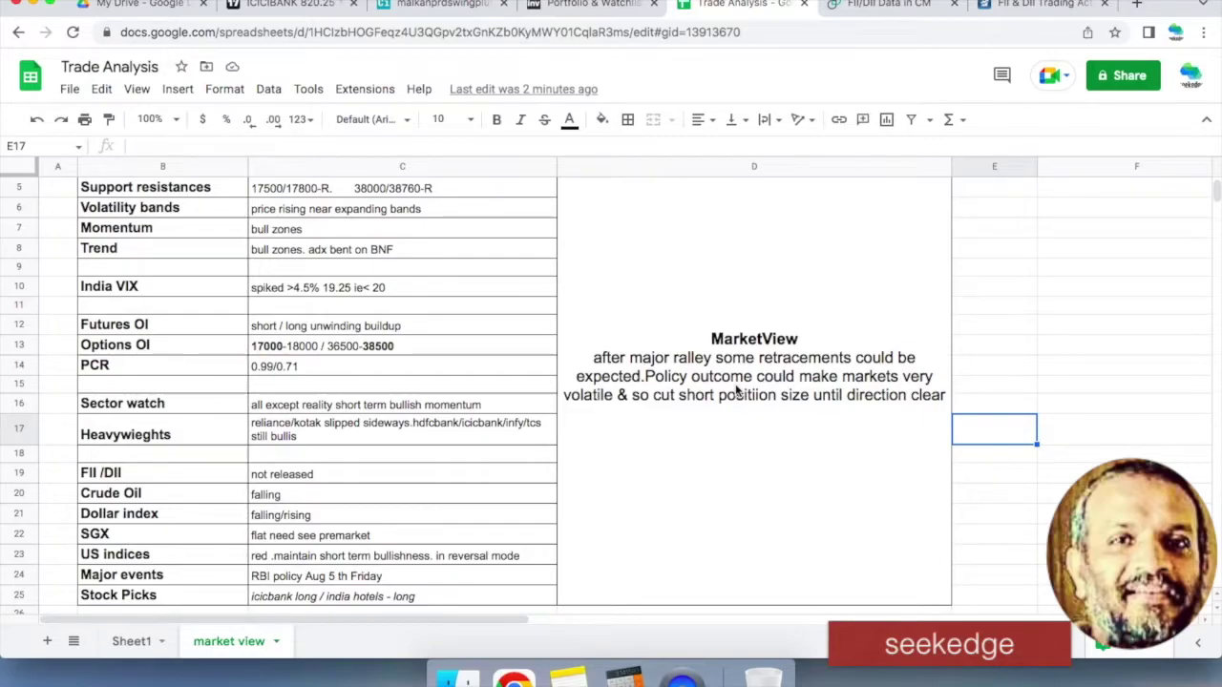
click(999, 387)
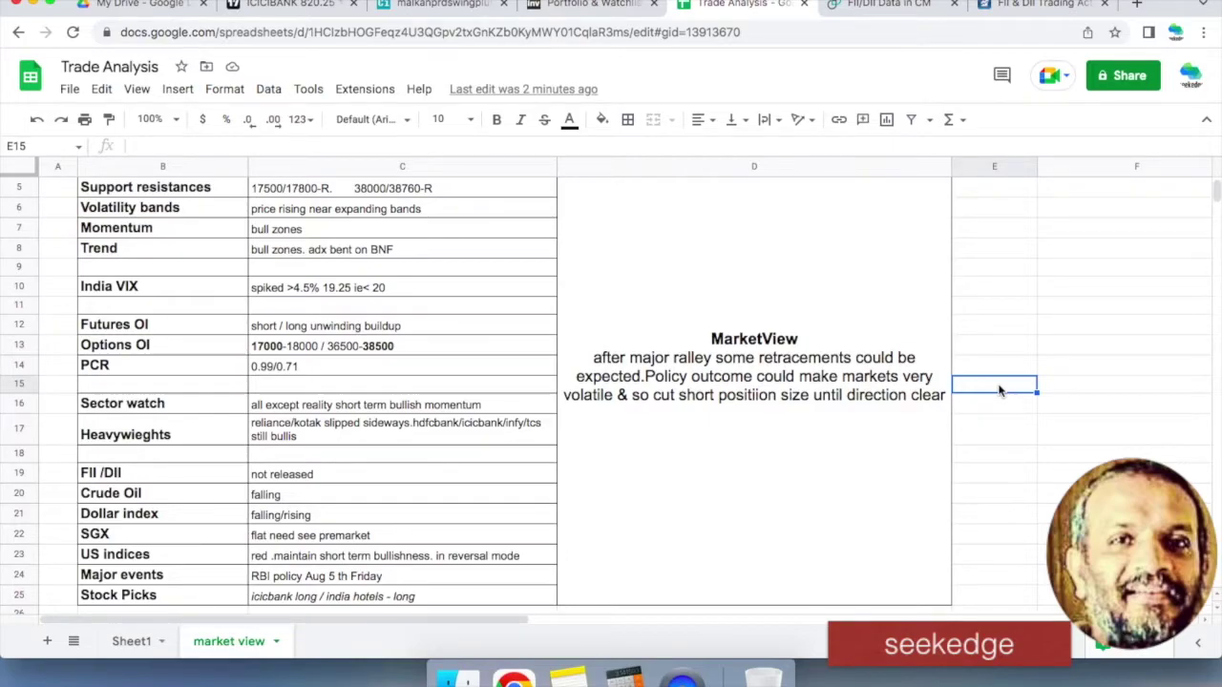
click(1002, 474)
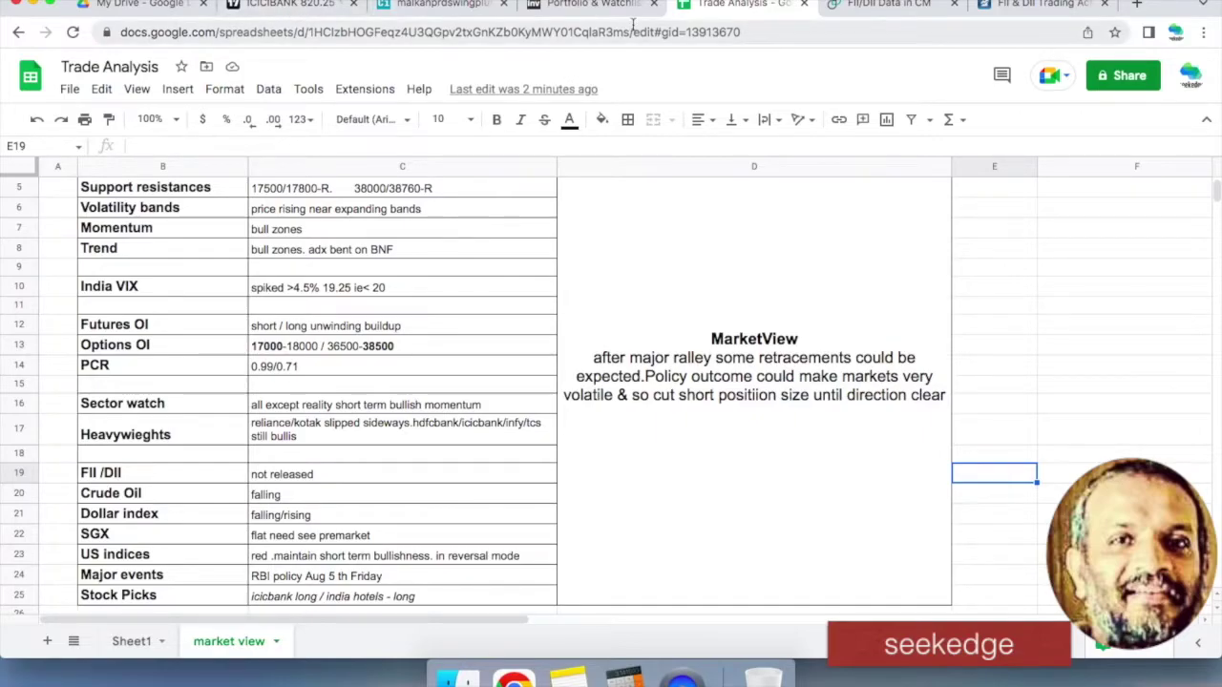
double_click(733, 381)
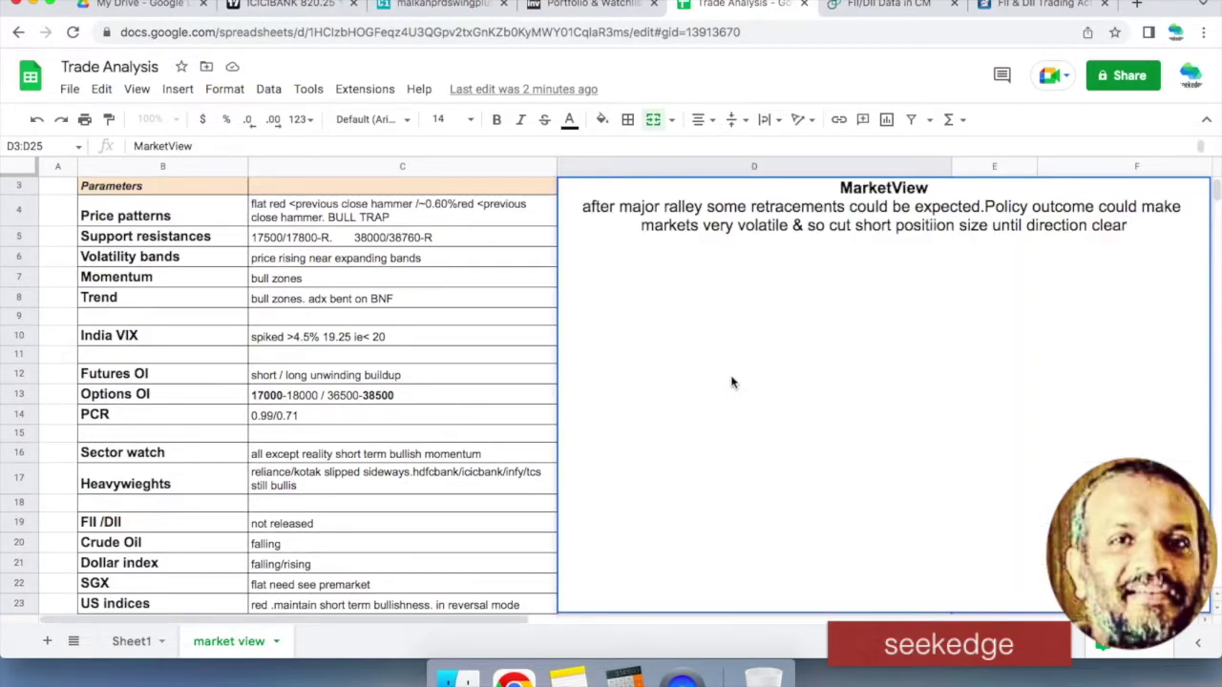
click(322, 375)
click(1054, 382)
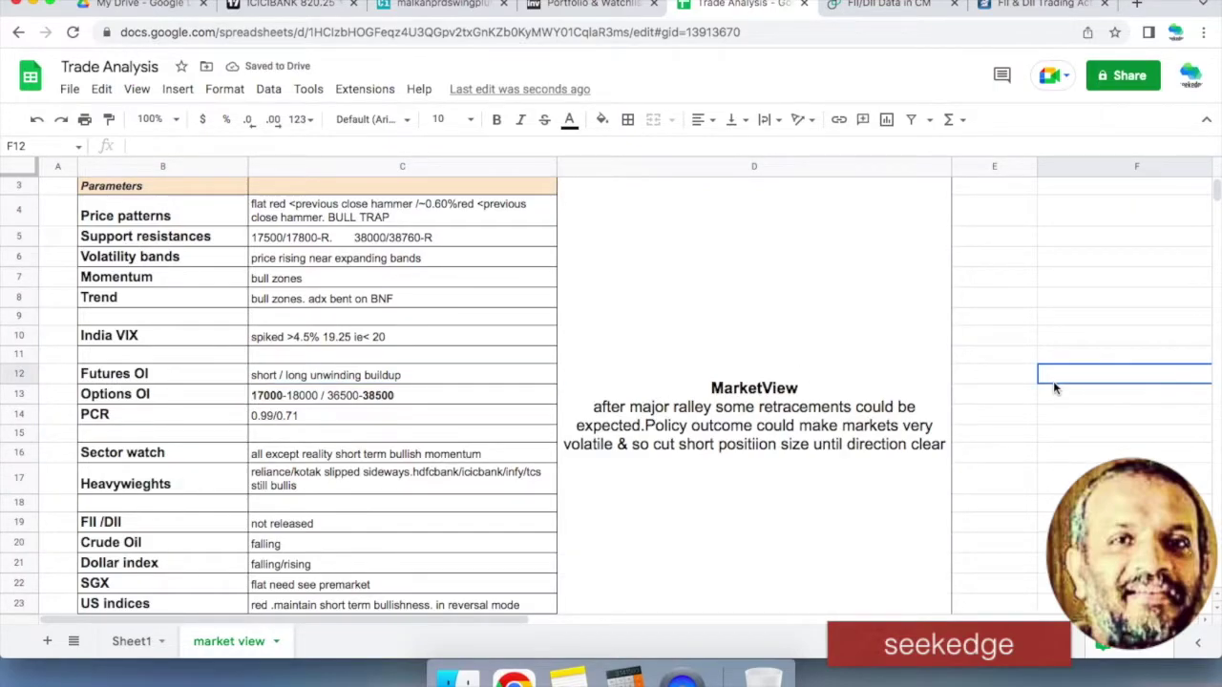
Look over the whole pre-market analysis table, from the Stock Picks row back up to the title.
click(989, 513)
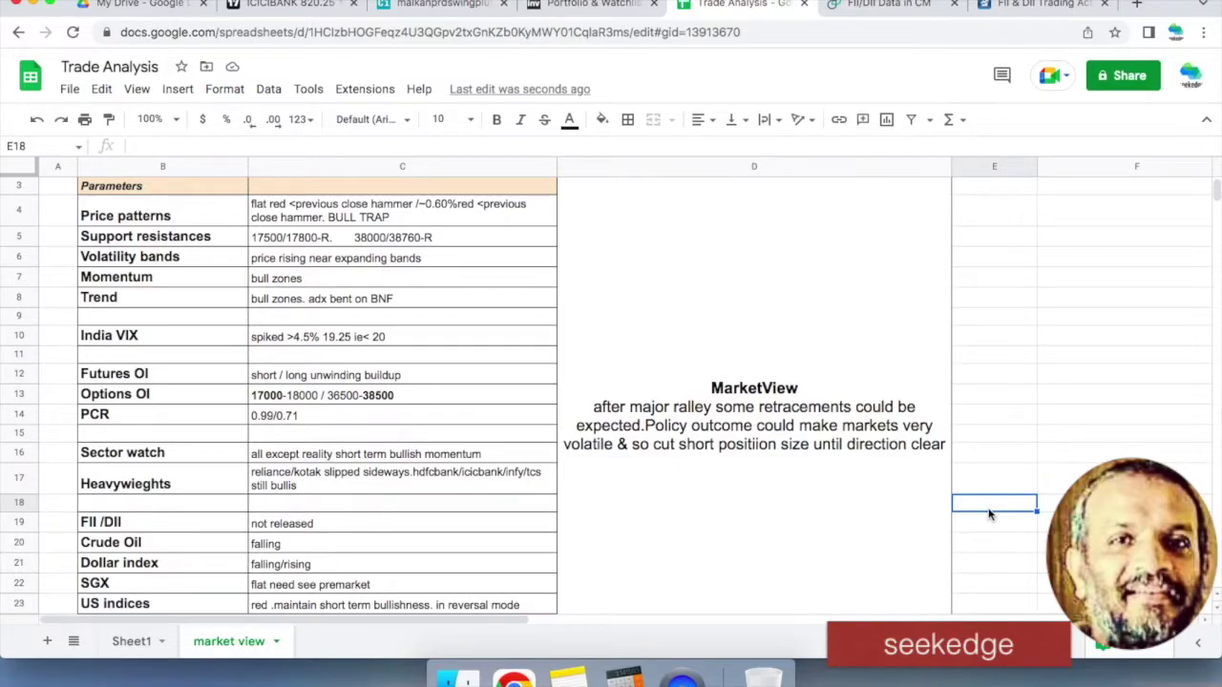
click(1055, 416)
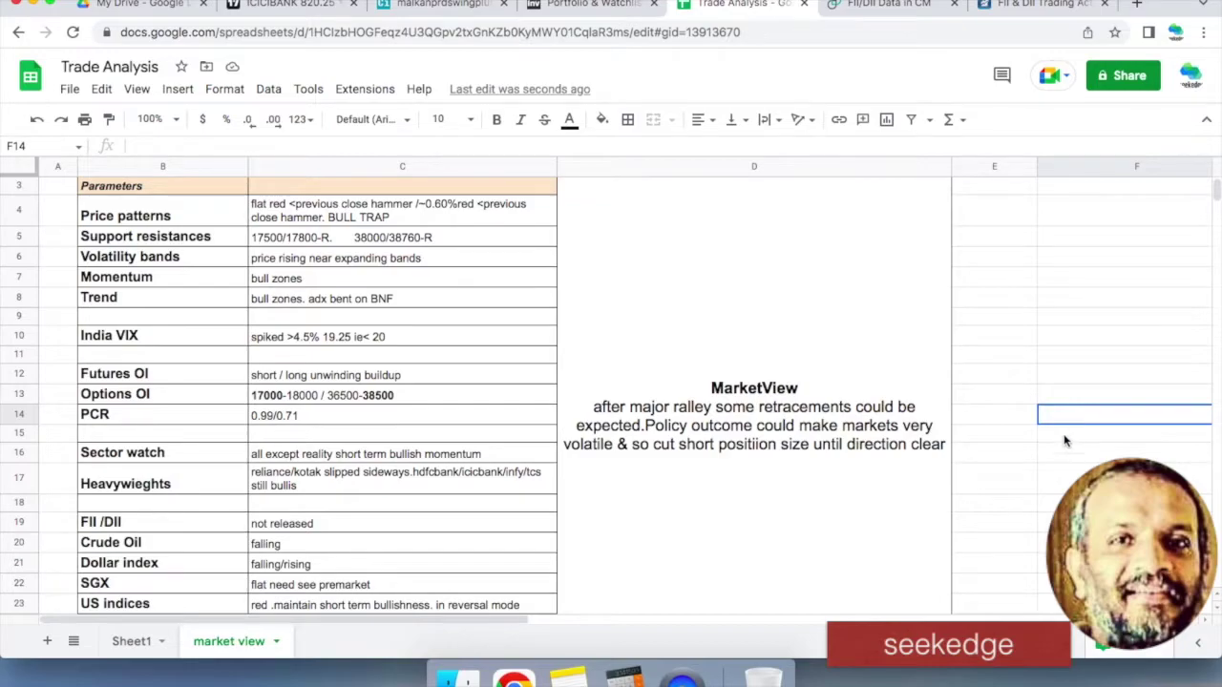
scroll(1048, 456, down, 3)
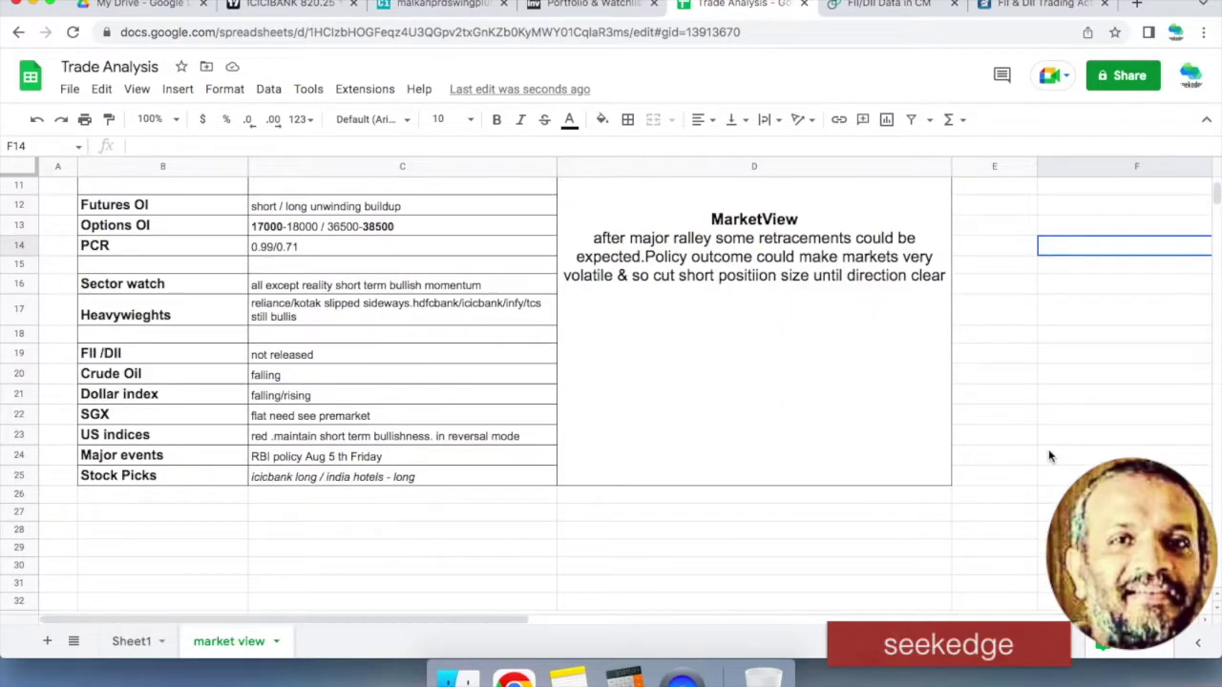
scroll(1048, 456, up, 4)
click(998, 349)
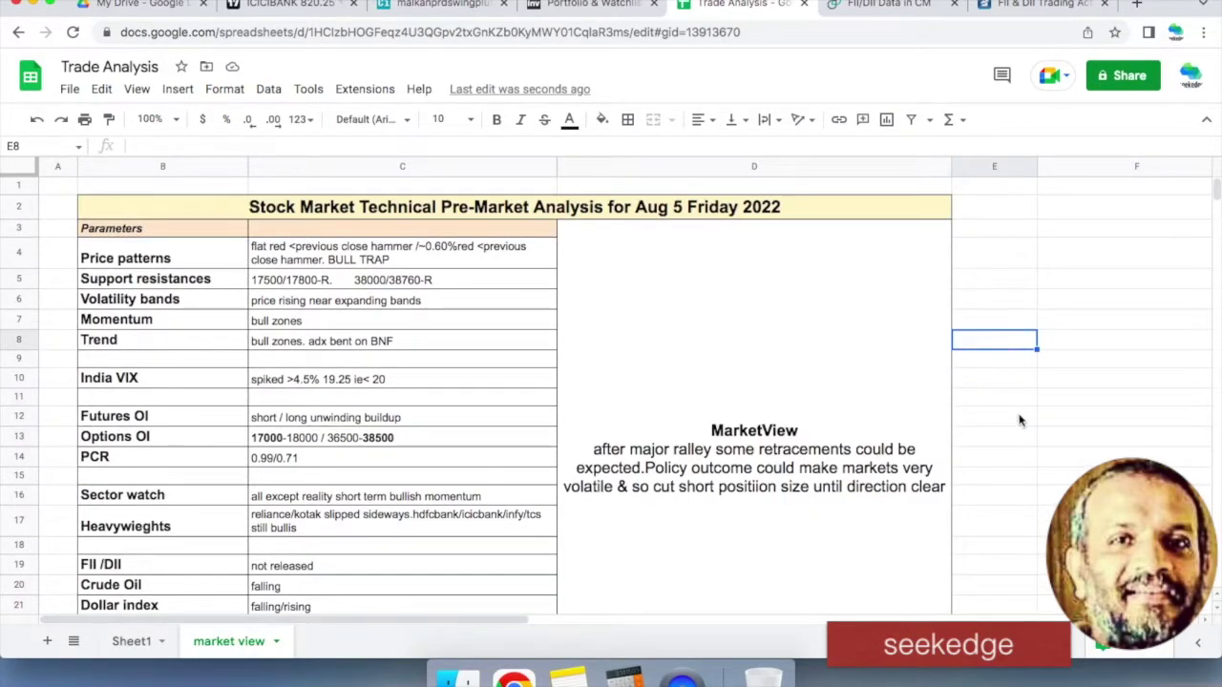
click(1016, 481)
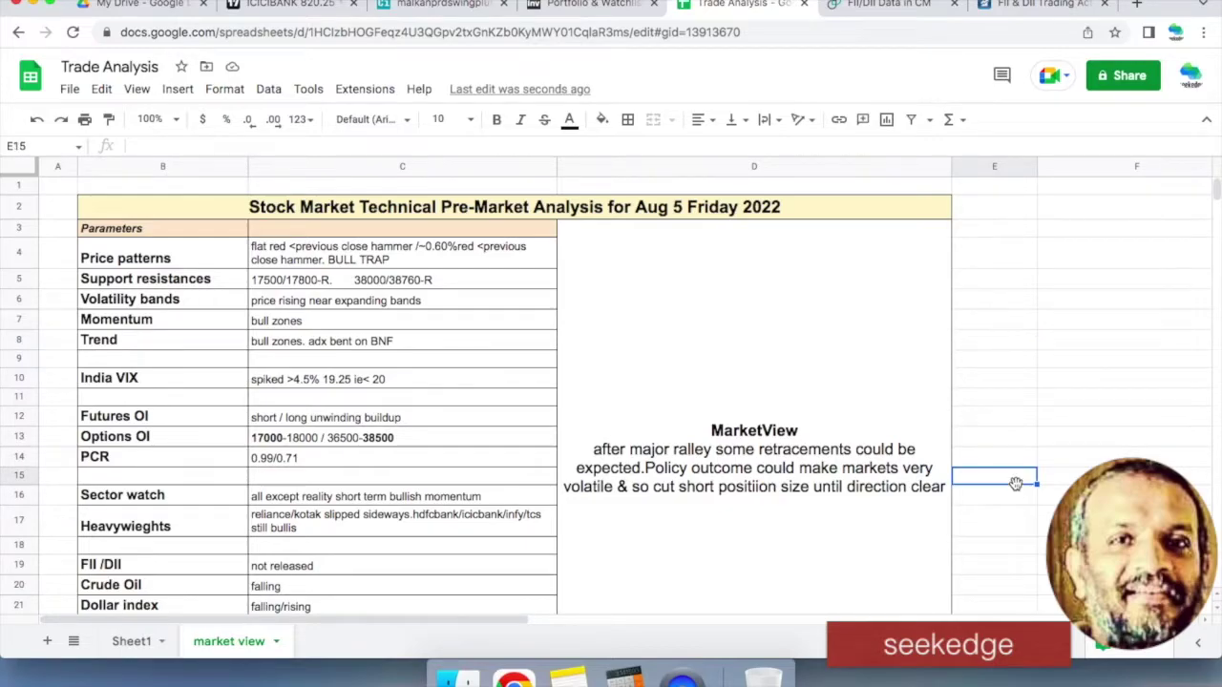
click(1113, 441)
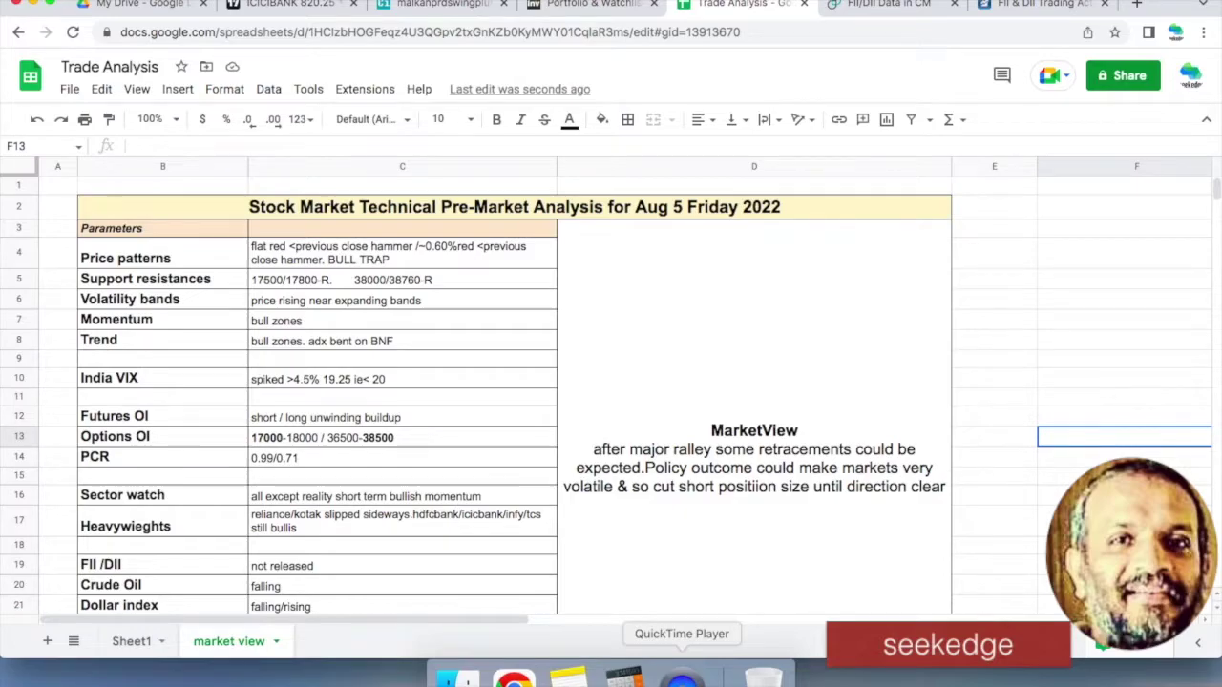
right_click(682, 677)
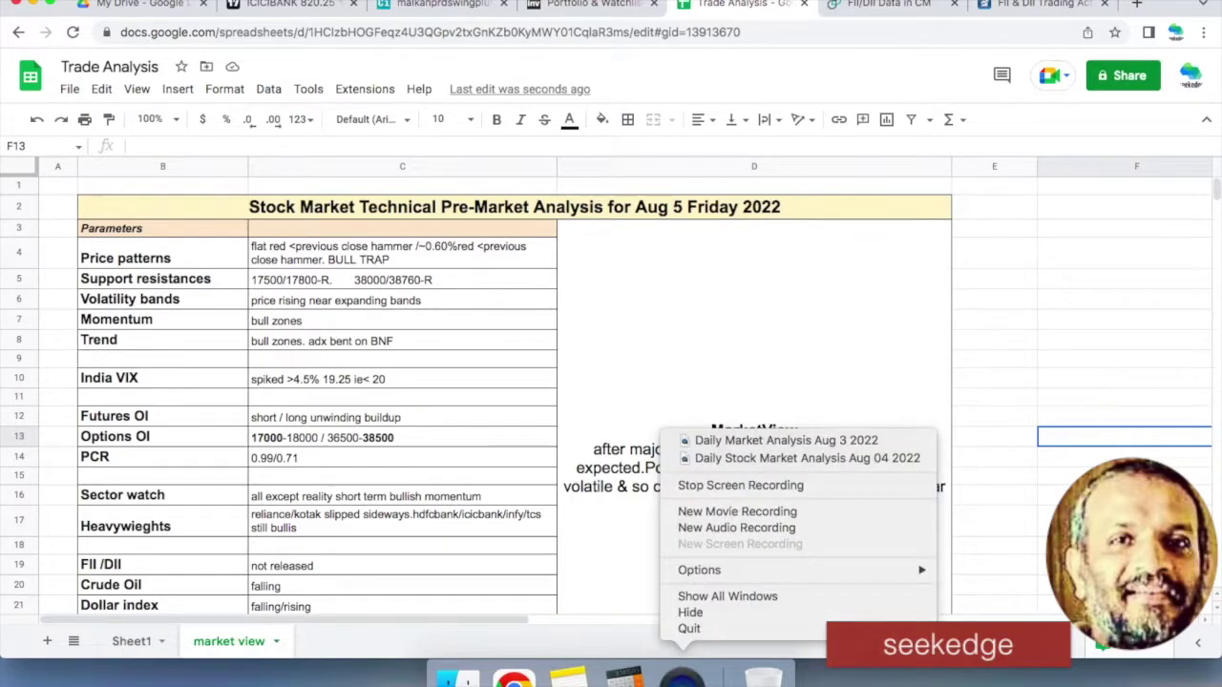